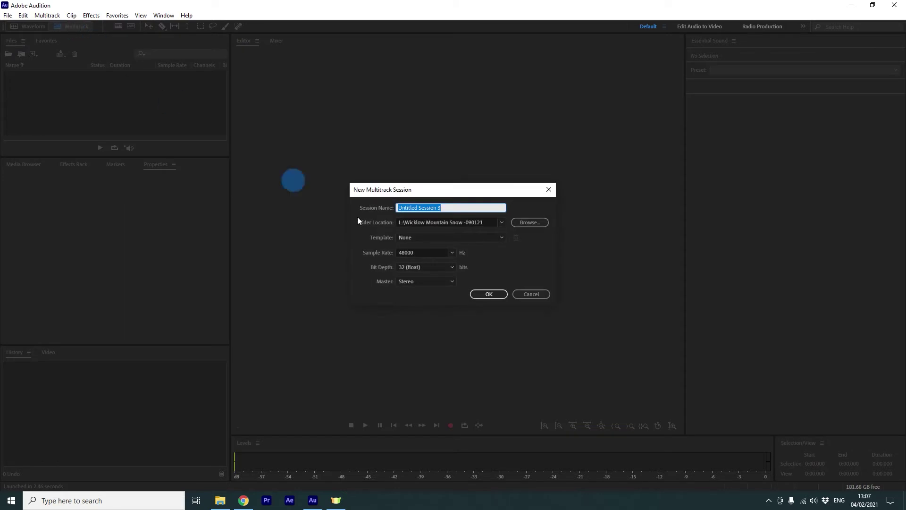
Create a multitrack session named "Audition remix - tutorial" stored in the L:\Remix - Audition tutorial folder
left_click(527, 223)
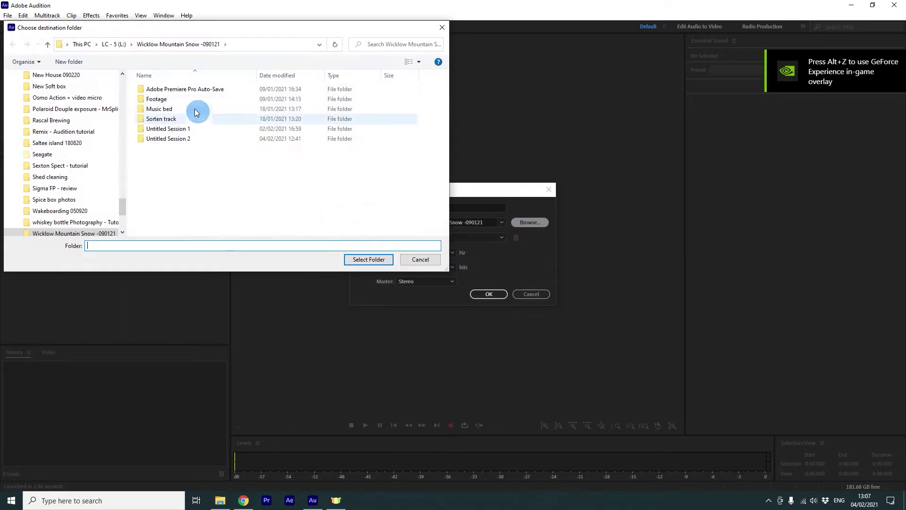
left_click(118, 44)
left_click(200, 142)
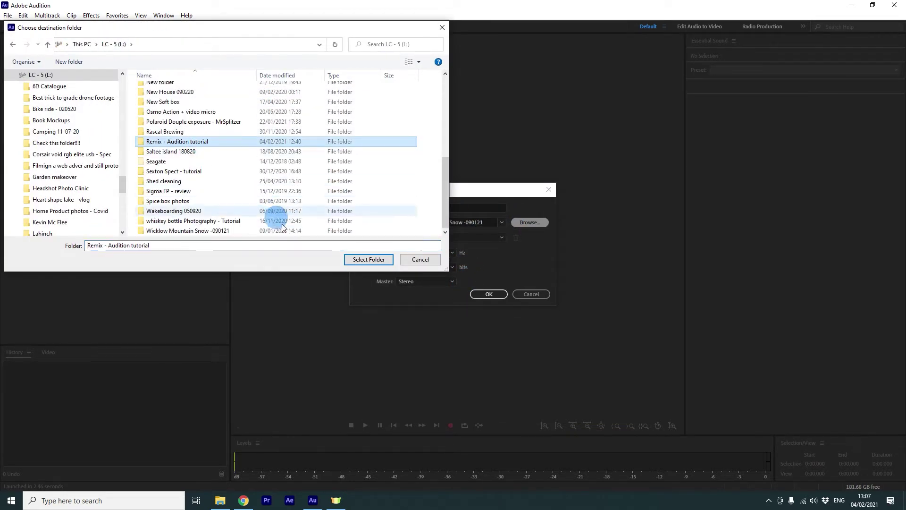
left_click(370, 259)
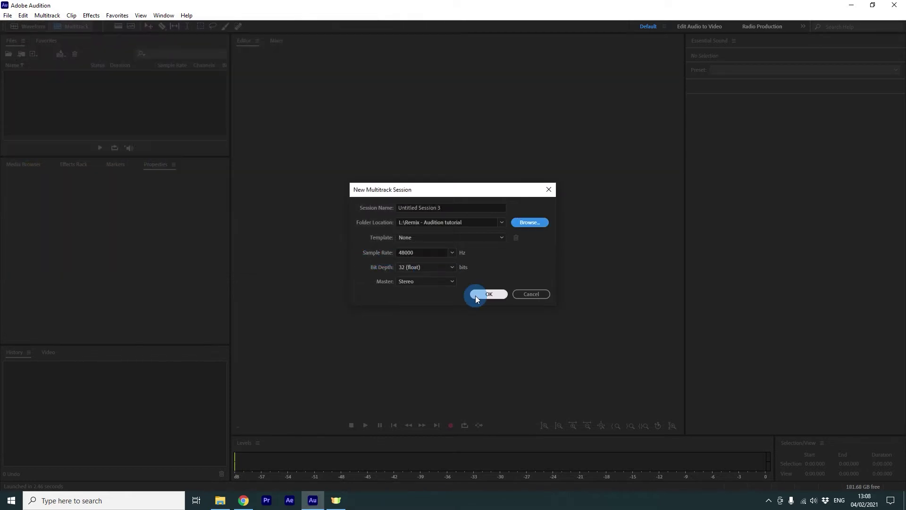
left_click(462, 208)
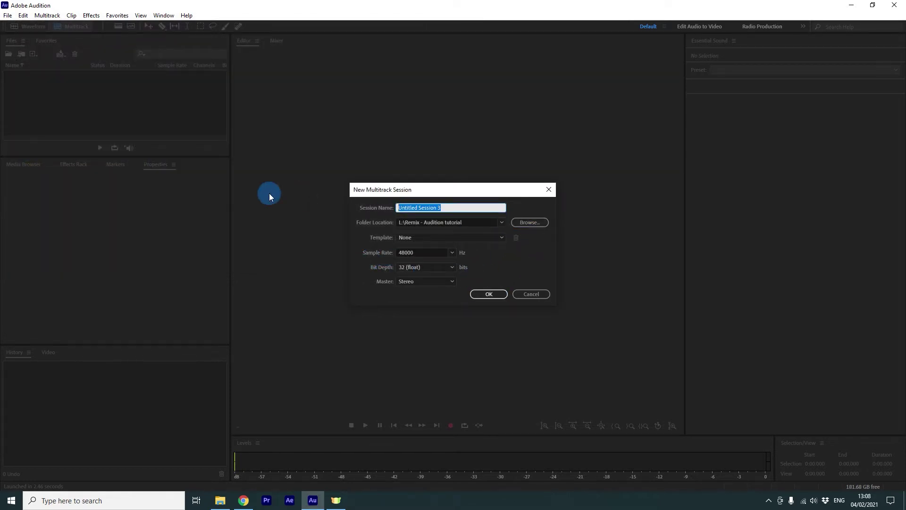
type("Audition remix - tutorial")
left_click(489, 293)
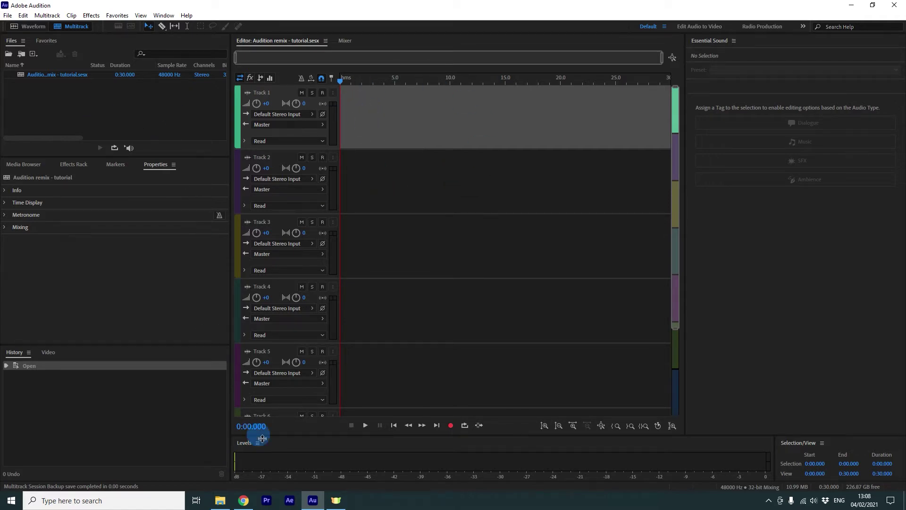
Import the Music bed folder from the Remix - Audition tutorial folder in File Explorer into the Audition project files
left_click(220, 502)
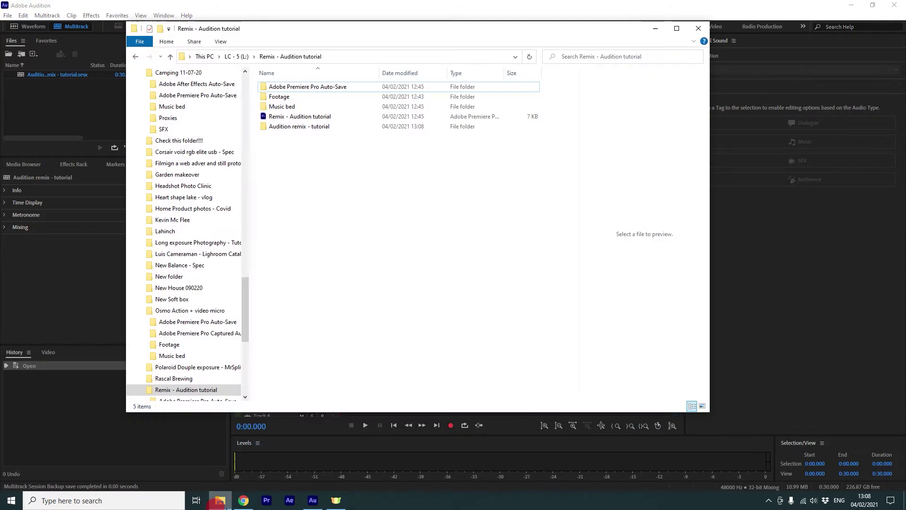
left_click(302, 107)
left_click_drag(280, 107, 61, 94)
left_click(655, 28)
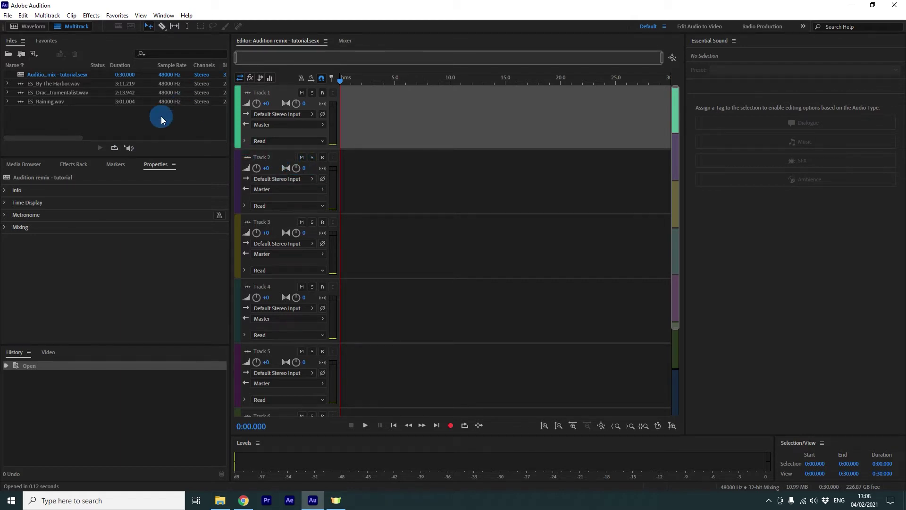
Place the ES_Draco music file at the start of Track 1
left_click(28, 117)
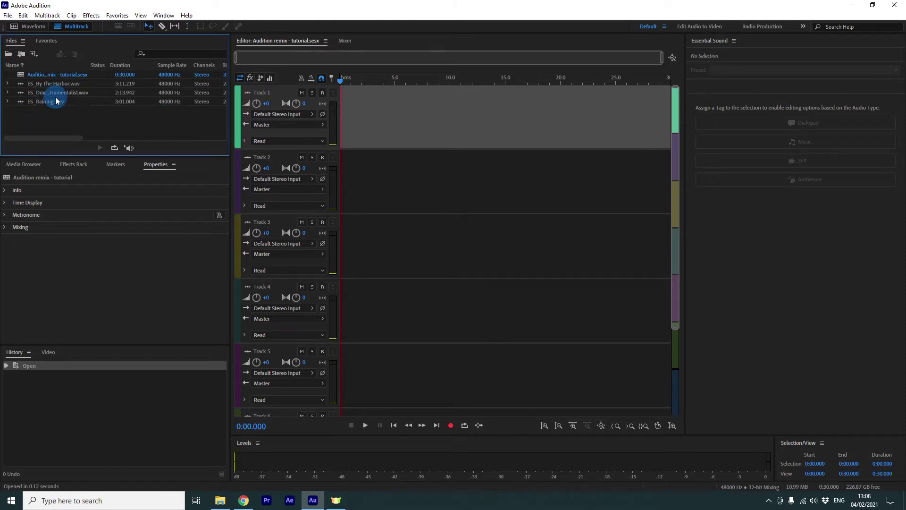
left_click(54, 93)
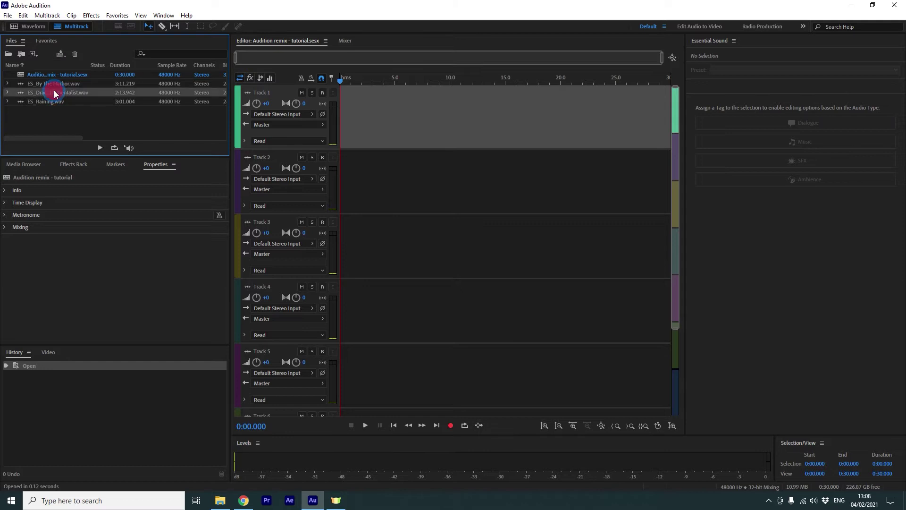
left_click_drag(38, 92, 338, 127)
Lower the system volume and play the original ES_Draco clip from the beginning, with its full length in view
left_click_drag(355, 81, 286, 84)
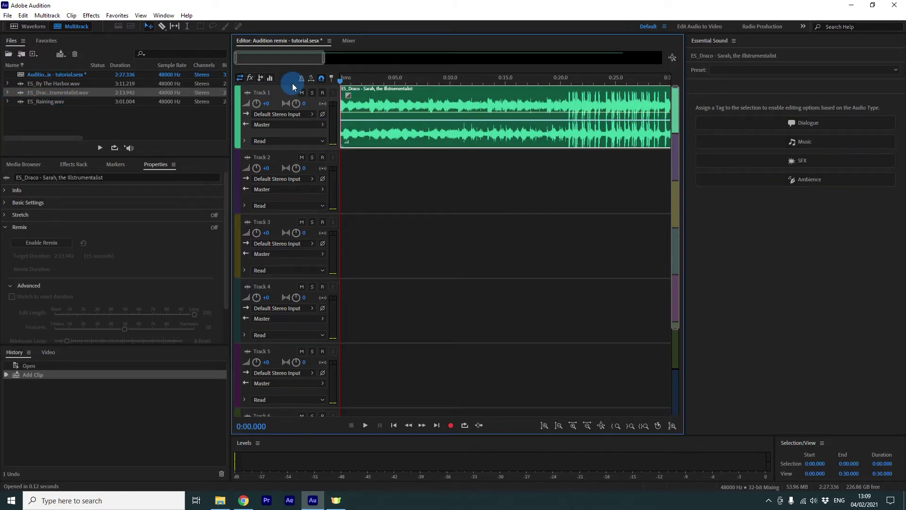
key("XF86AudioLowerVolume")
key("XF86AudioLowerVolume")
key("XF86AudioLowerVolume")
key("XF86AudioLowerVolume")
key("space")
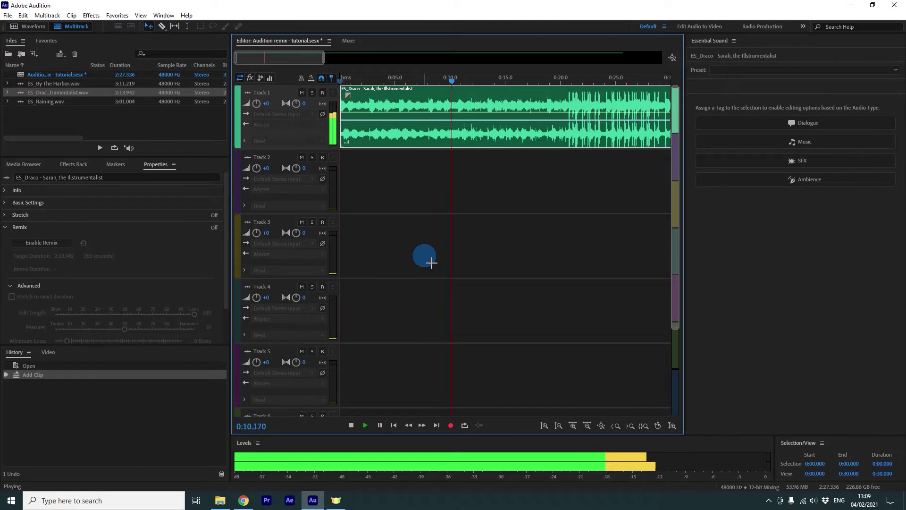
left_click_drag(325, 57, 663, 75)
key("space")
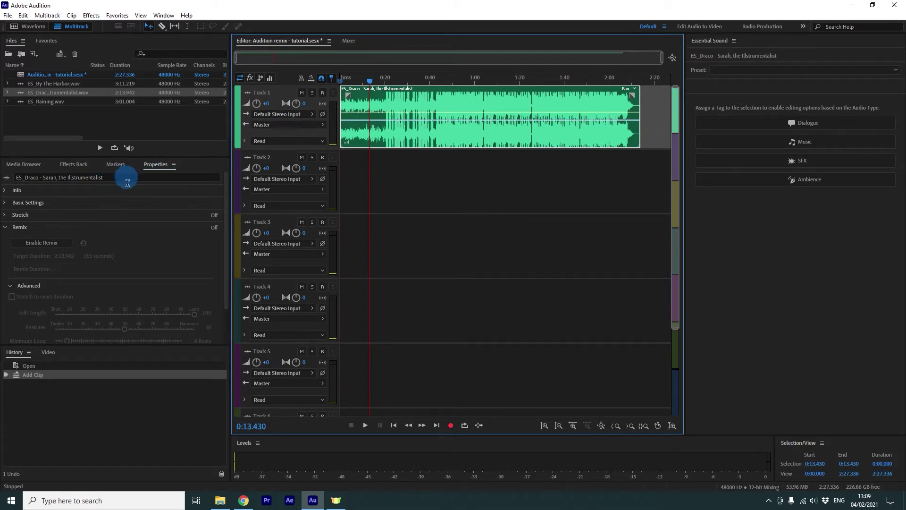
Enable Remix for the ES_Draco clip on Track 1
left_click(12, 229)
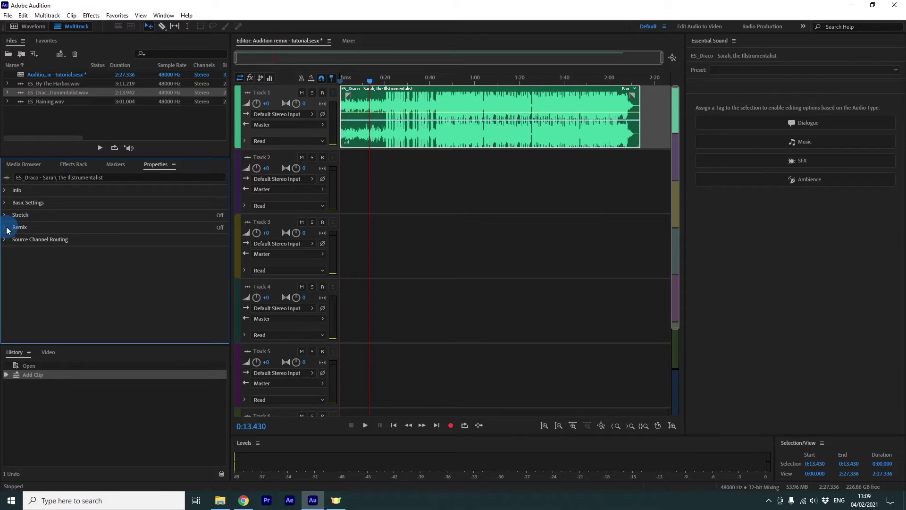
left_click(6, 228)
left_click(30, 242)
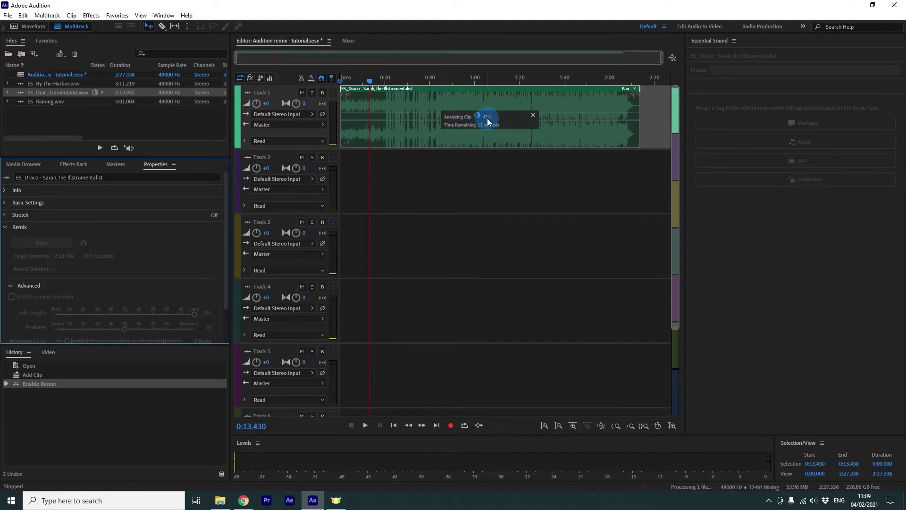
left_click(534, 114)
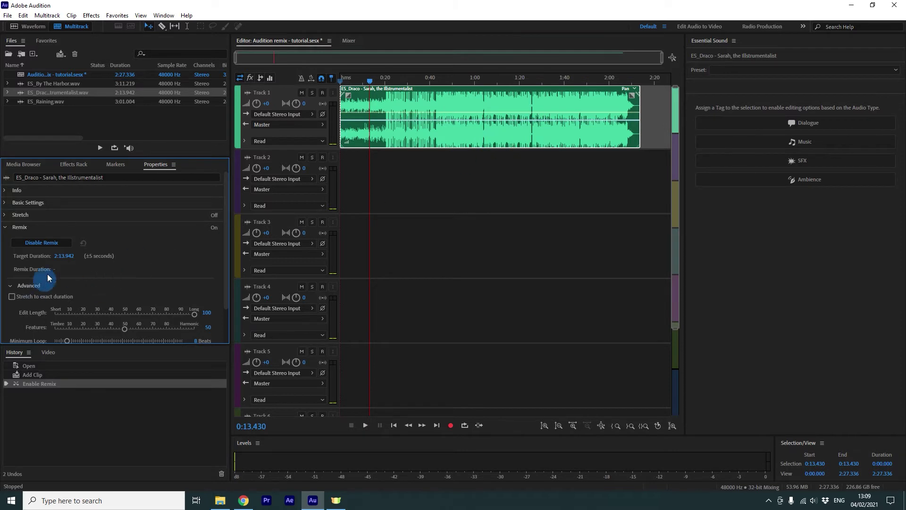
Set the ES_Draco clip's remix target duration to 0:30.000
left_click(69, 258)
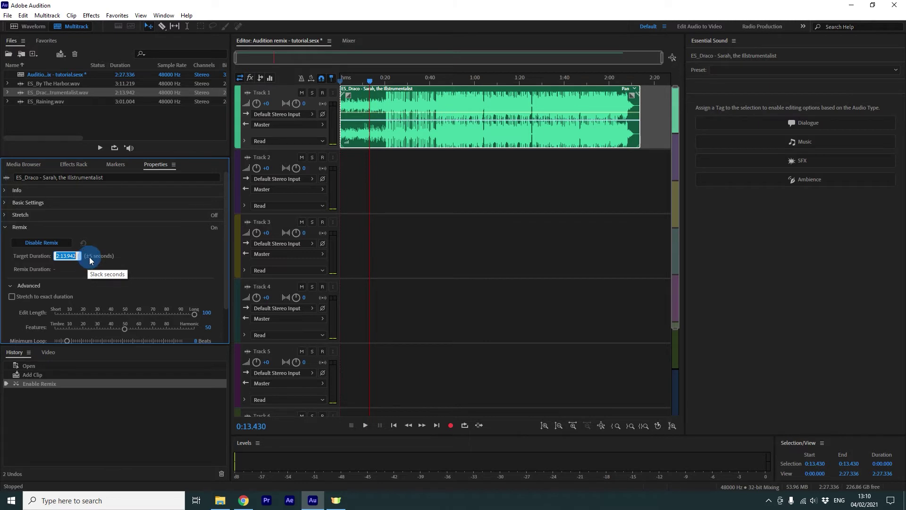
type("300")
left_click(71, 260)
key("Return")
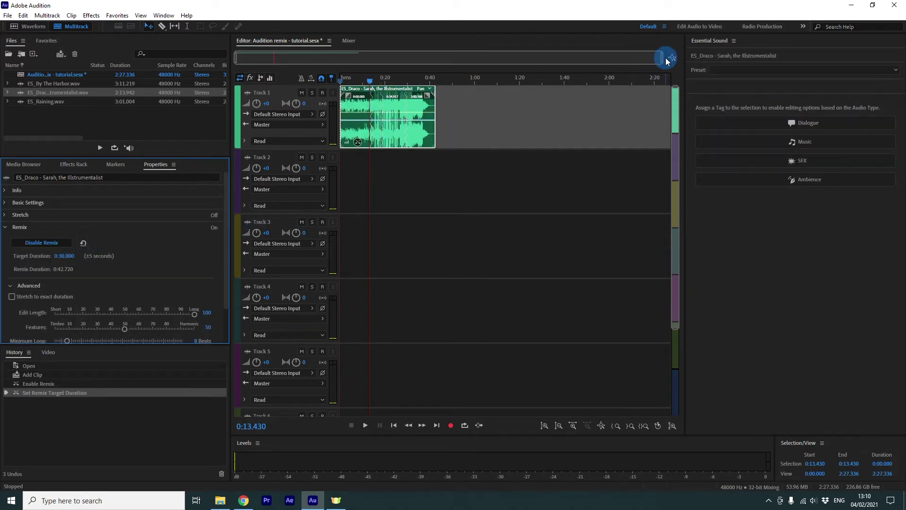
Check on the timeline where the music in the remixed clip ends, around 0:40
left_click_drag(665, 58, 447, 57)
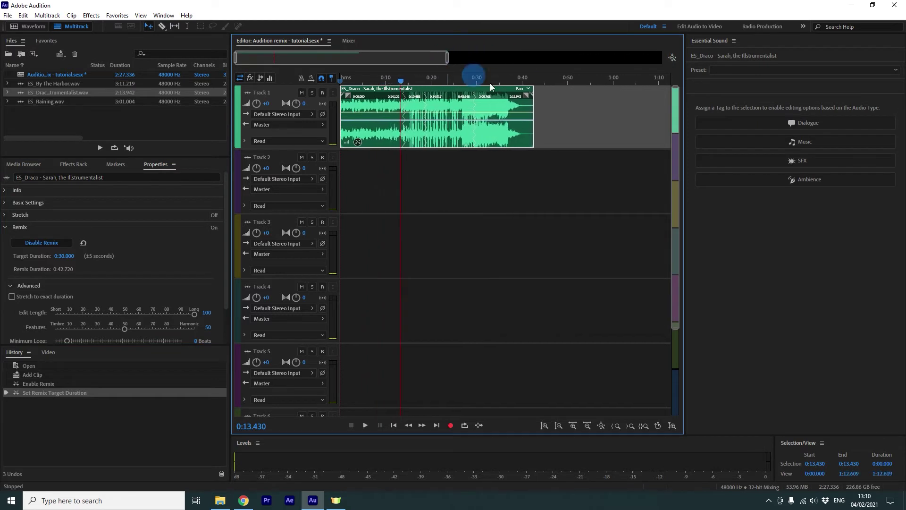
left_click(520, 80)
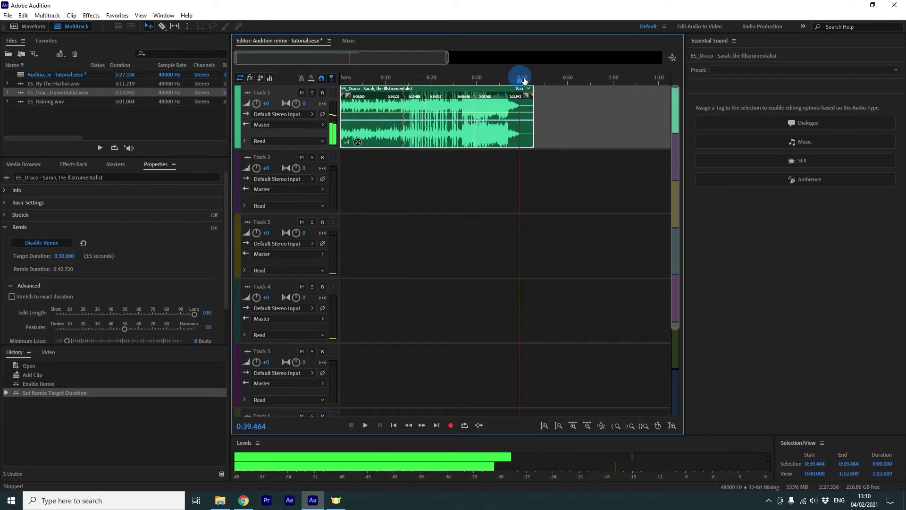
left_click_drag(524, 81, 526, 81)
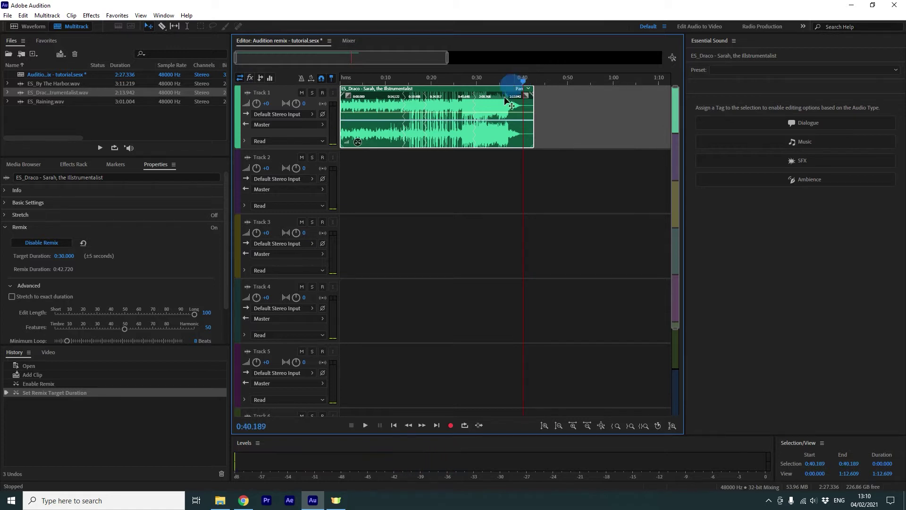
Try a remix target duration of 15 seconds for the clip and check where the shortened music ends
left_click(66, 257)
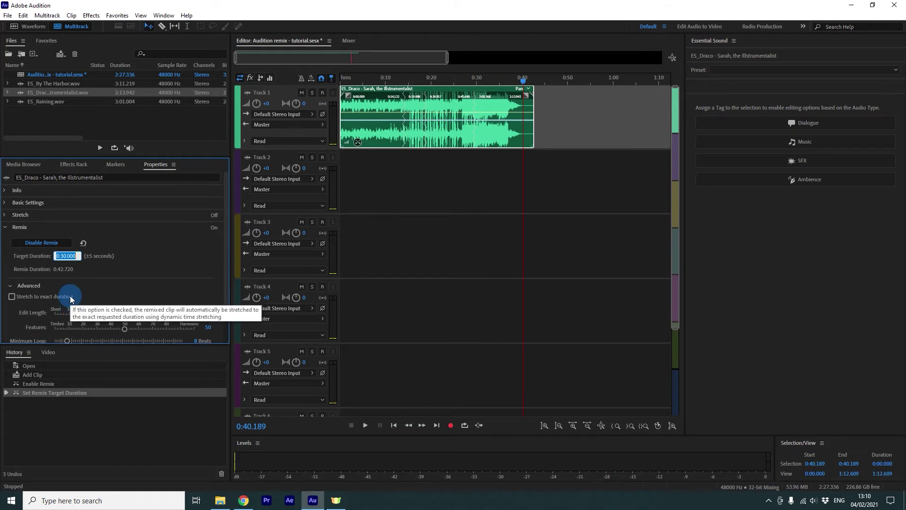
type("15")
key("Return")
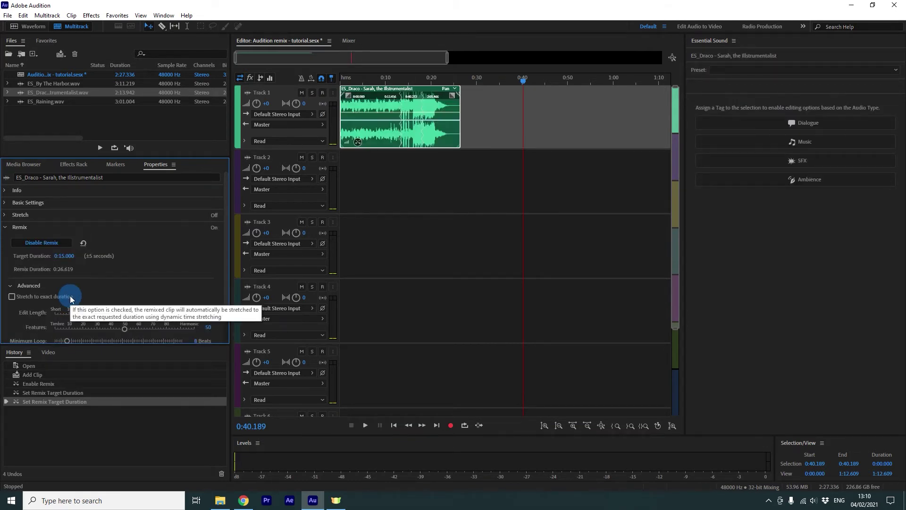
left_click_drag(443, 81, 313, 88)
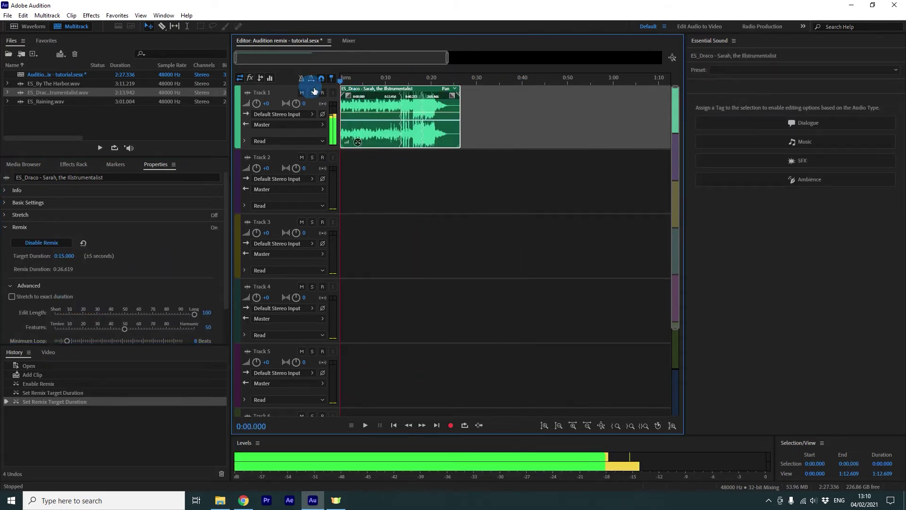
left_click_drag(456, 81, 448, 82)
Set the remix target duration to 0:30.000 and play the remixed clip from the beginning
left_click(65, 256)
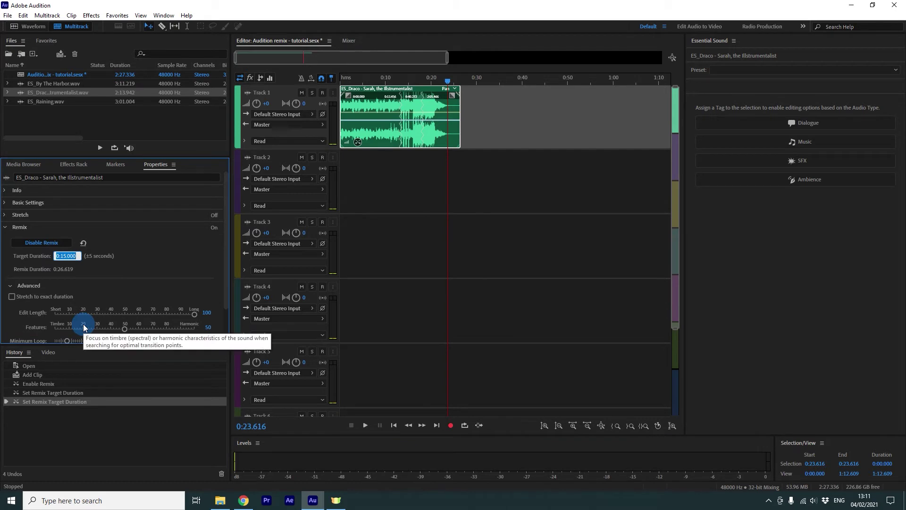
key("Return")
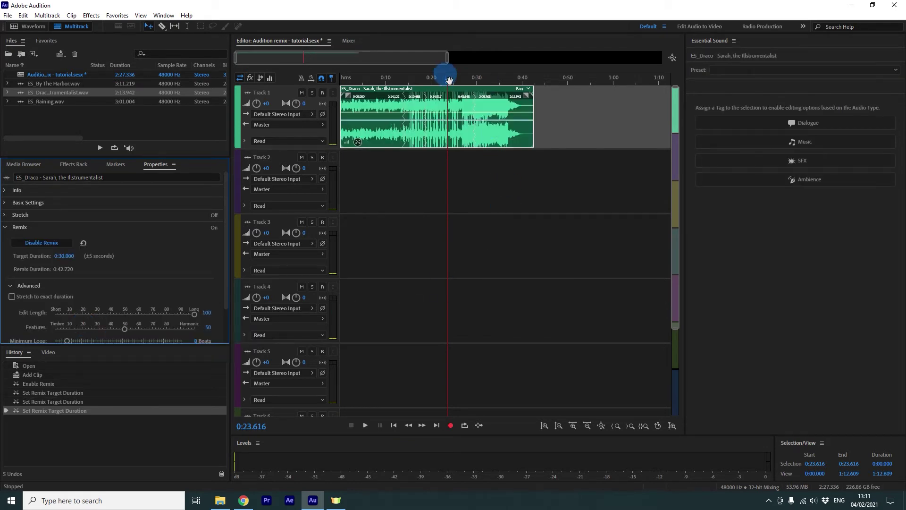
left_click_drag(445, 80, 258, 98)
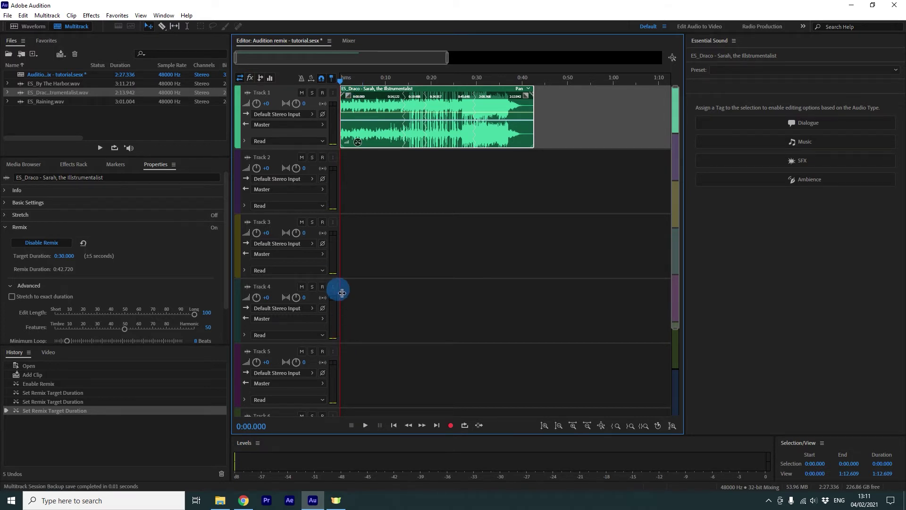
key("space")
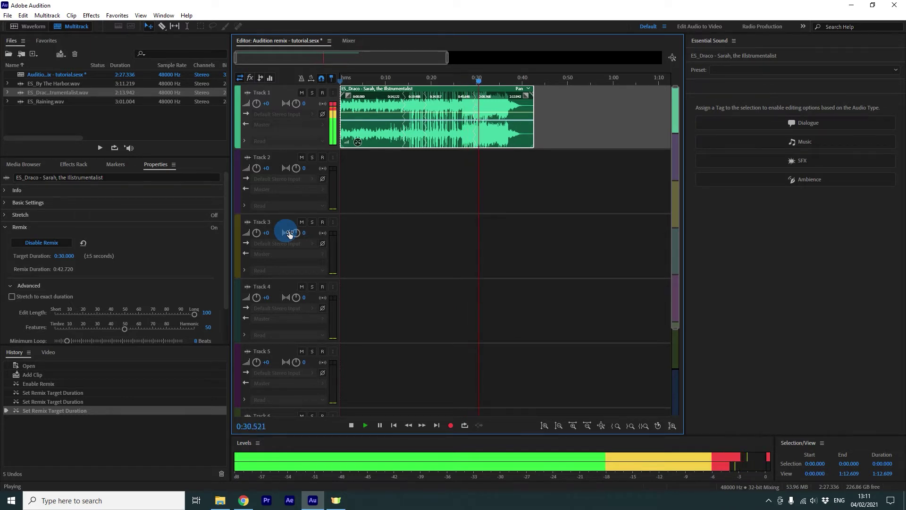
key("space")
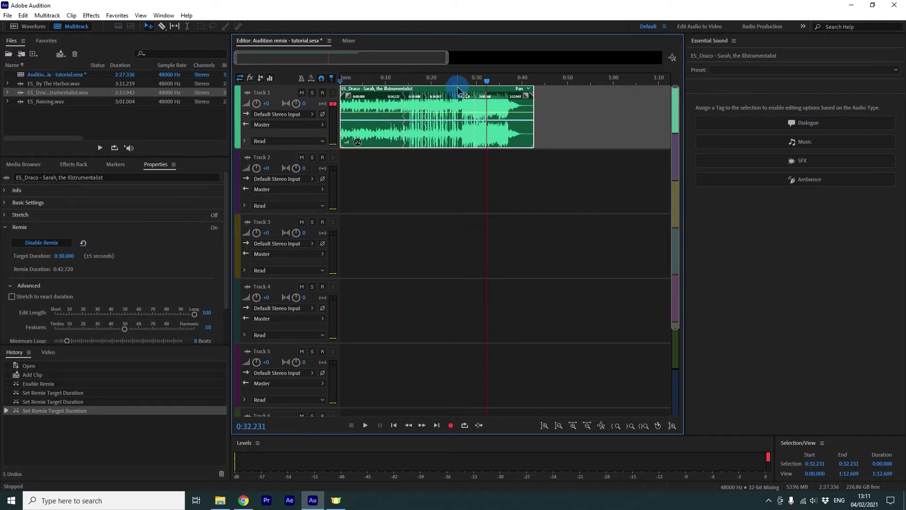
Listen to the remix edit points in the clip, starting playback near 0:13, 0:18 and 0:27
left_click_drag(448, 57, 353, 59)
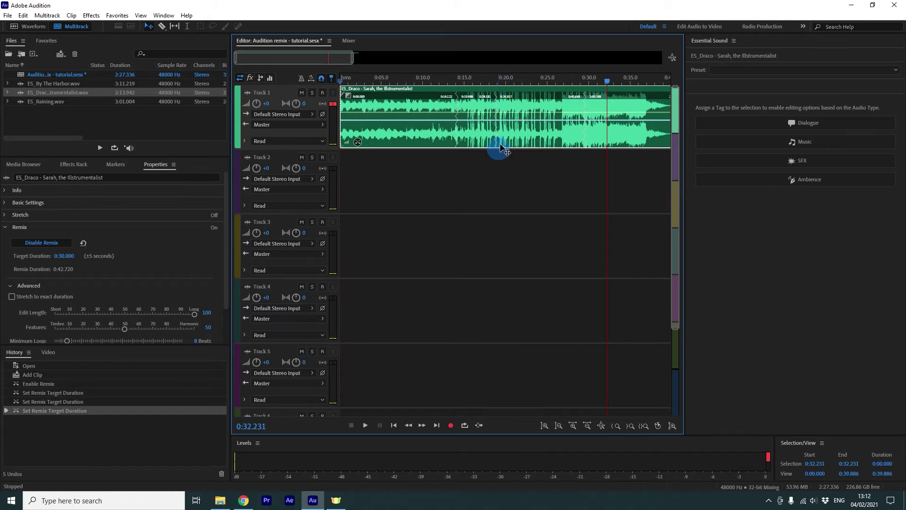
left_click(445, 80)
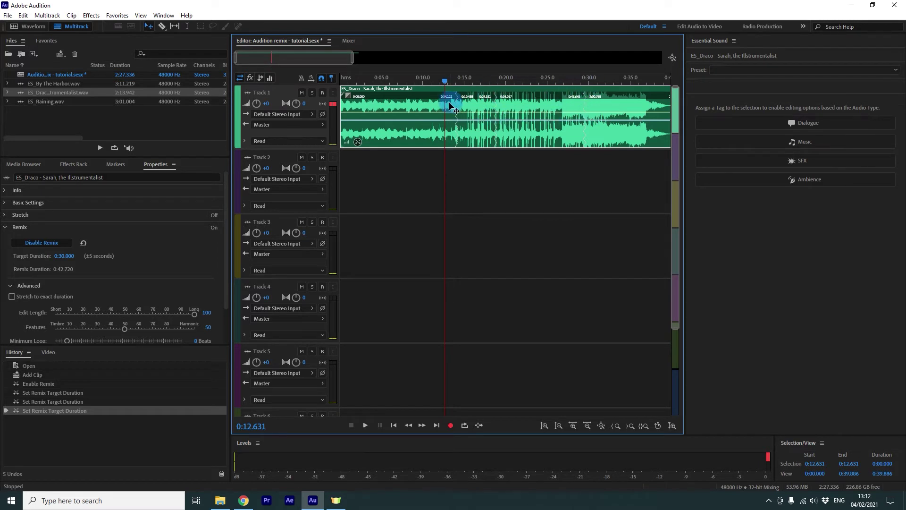
key("space")
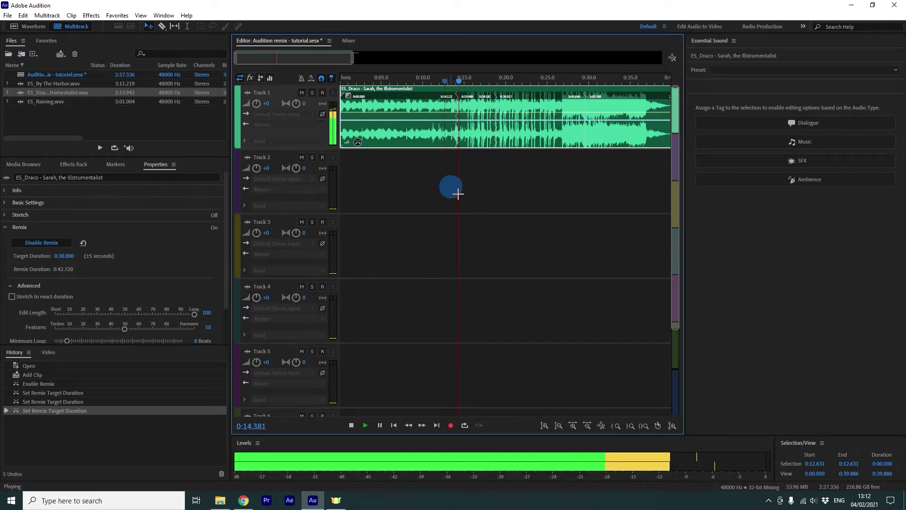
key("space")
left_click(498, 83)
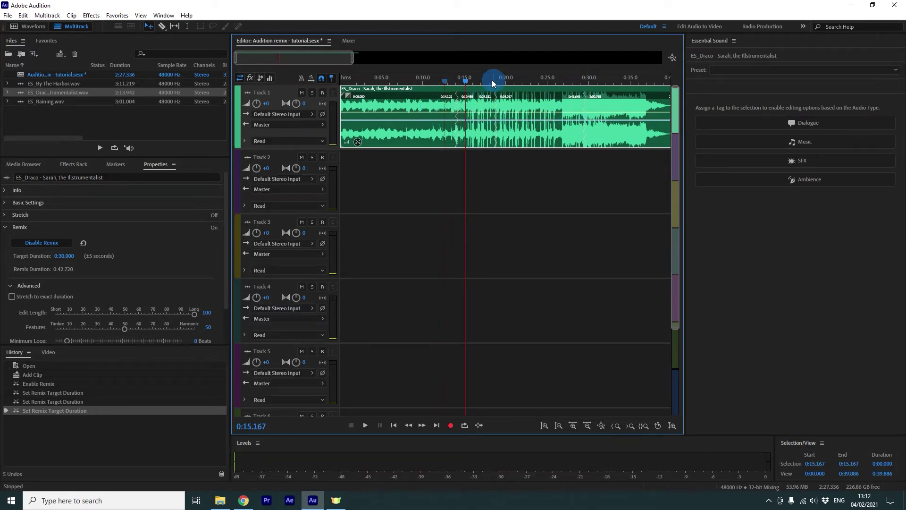
left_click(491, 82)
key("space")
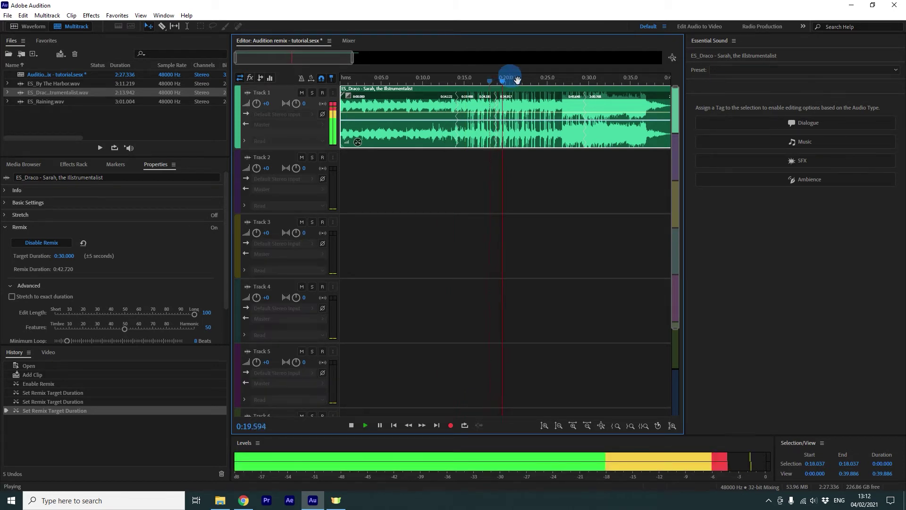
left_click(563, 78)
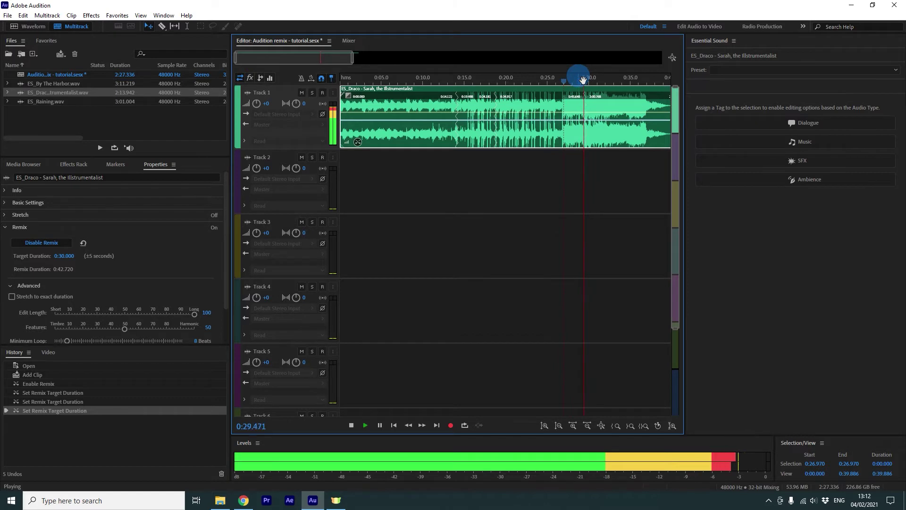
key("space")
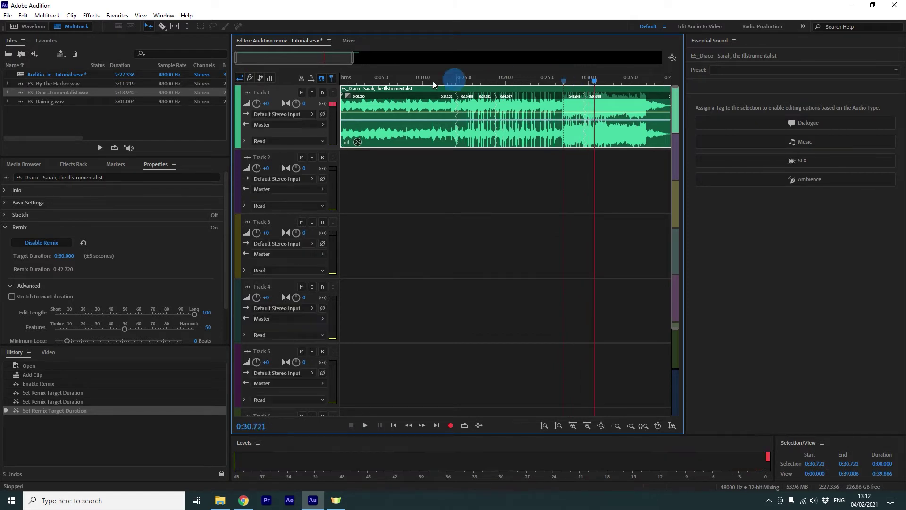
Replace the Draco clip on Track 1 with ES_By The Harbor.wav, placed at the start of the timeline
left_click_drag(353, 55, 499, 70)
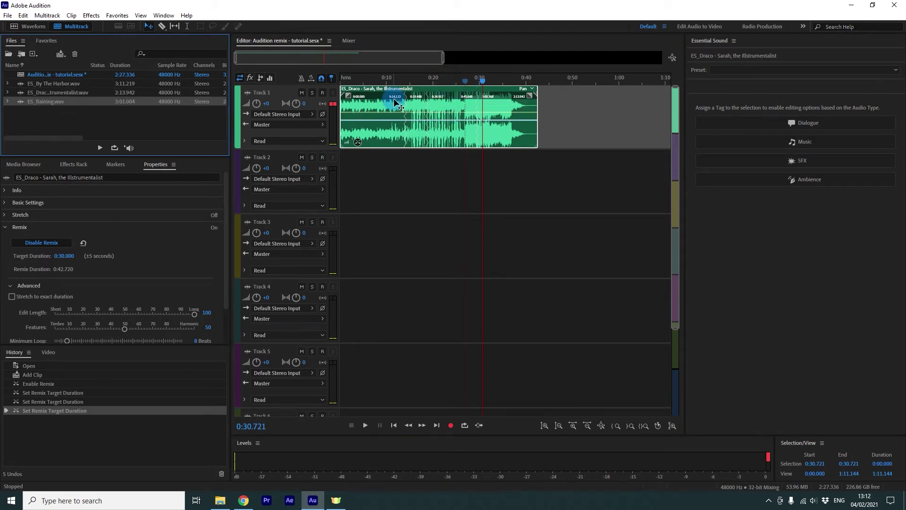
key("Delete")
left_click_drag(53, 87, 344, 124)
Listen to the By The Harbor track from the beginning, then from about 0:15, 0:30, 1:34 and 1:51
key("space")
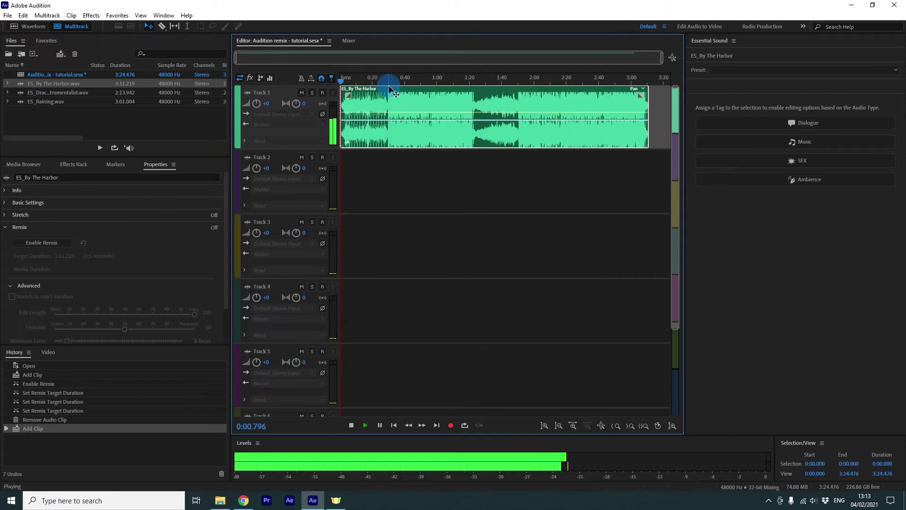
left_click(364, 81)
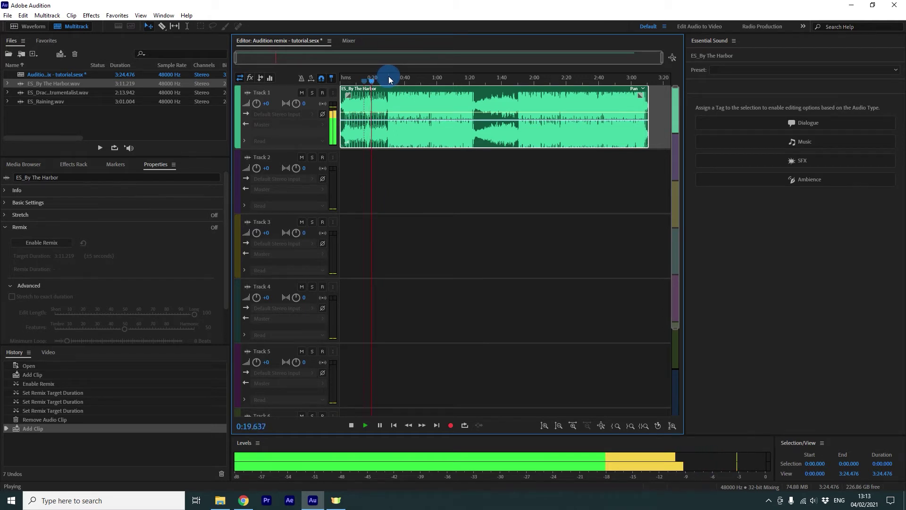
left_click(388, 80)
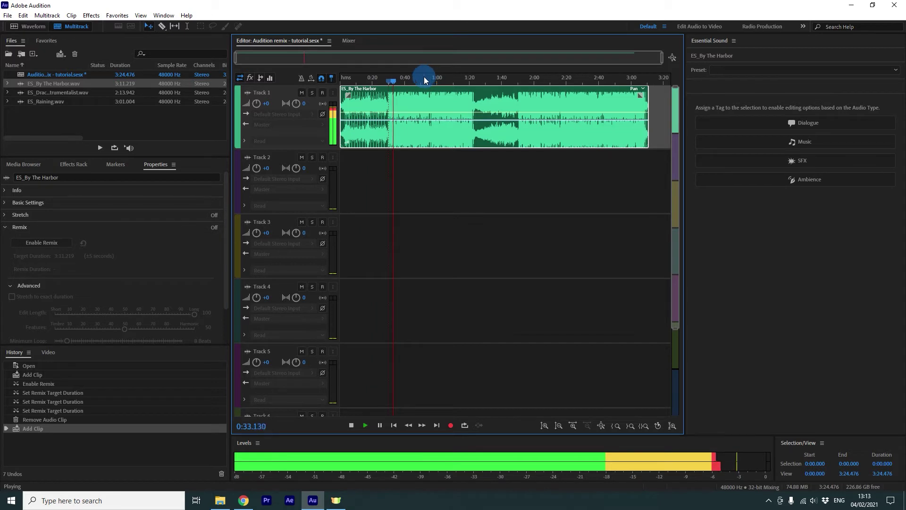
left_click(492, 80)
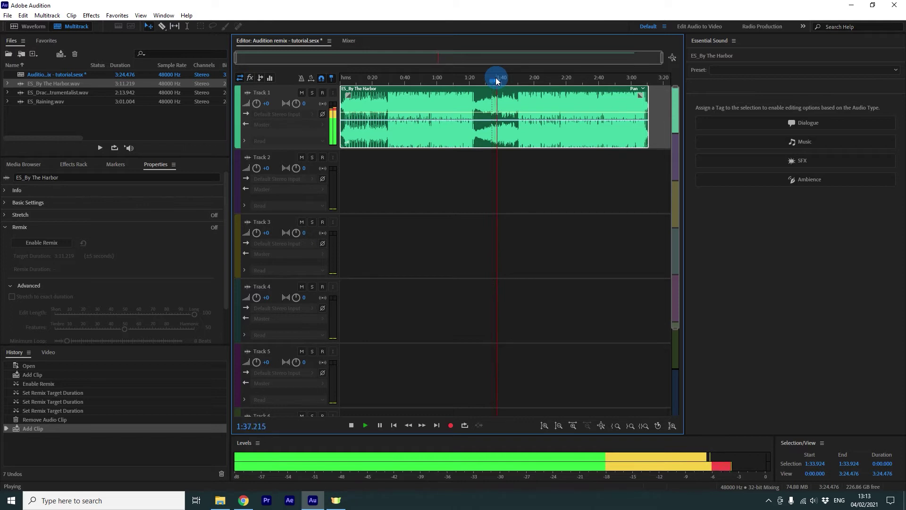
left_click(519, 76)
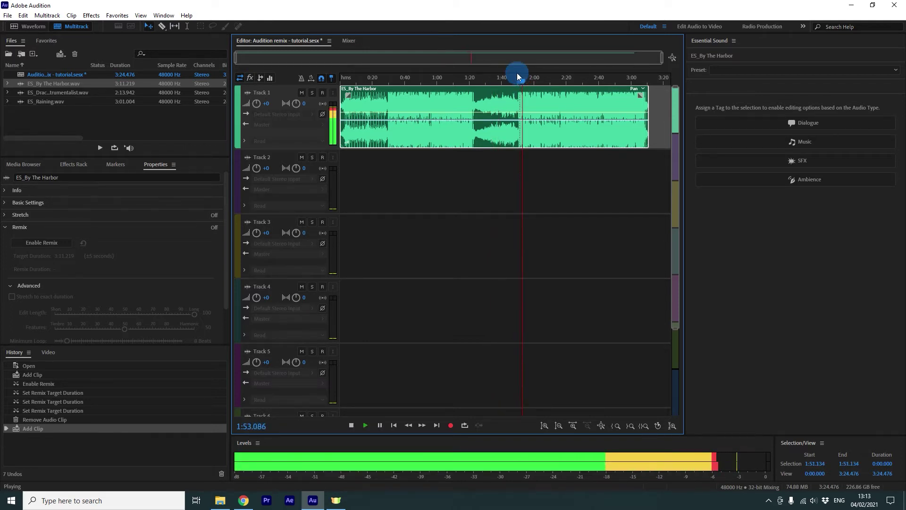
key("space")
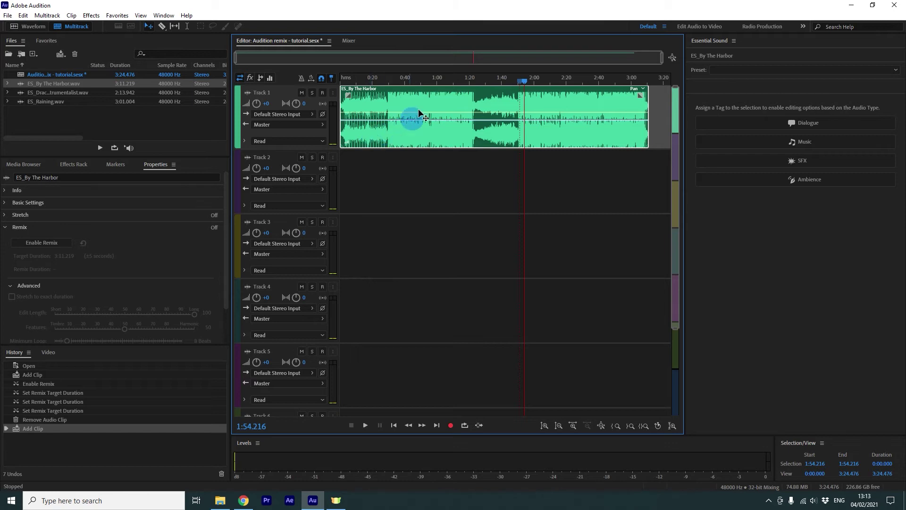
Enable Remix on the By The Harbor clip with a target duration of 30 seconds
left_click(40, 243)
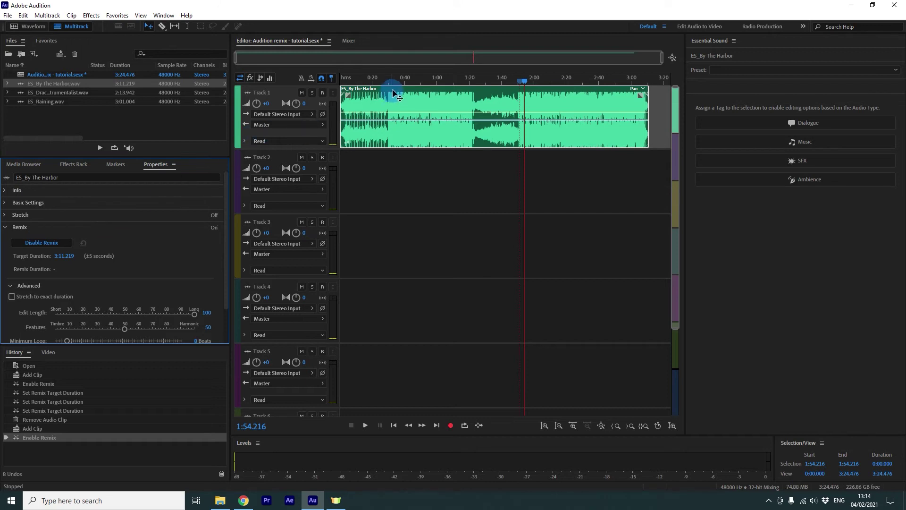
left_click(66, 256)
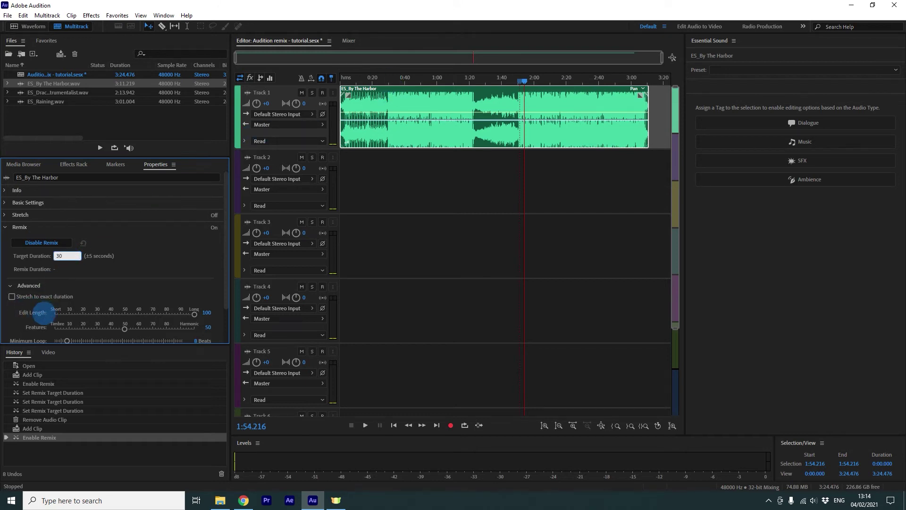
key("Return")
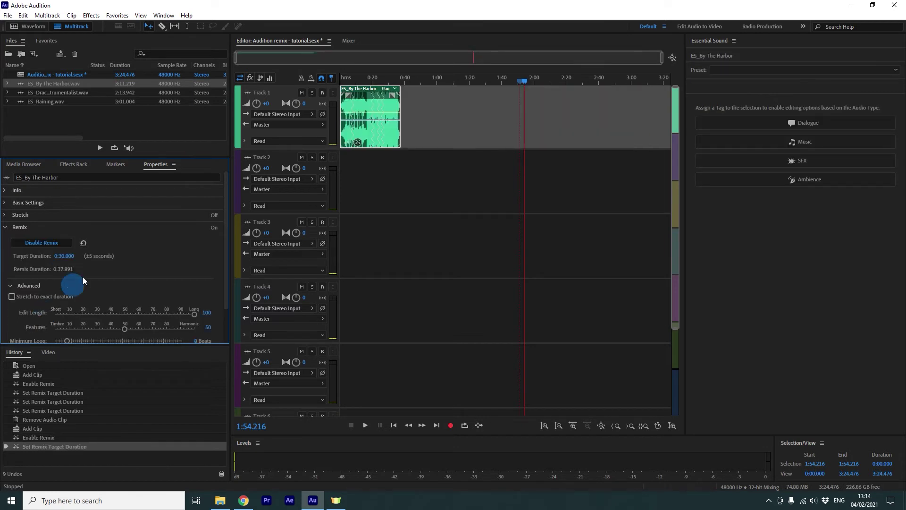
Listen to the first remix edit point of the shortened clip, starting playback near 0:05 and 0:06
left_click(377, 80)
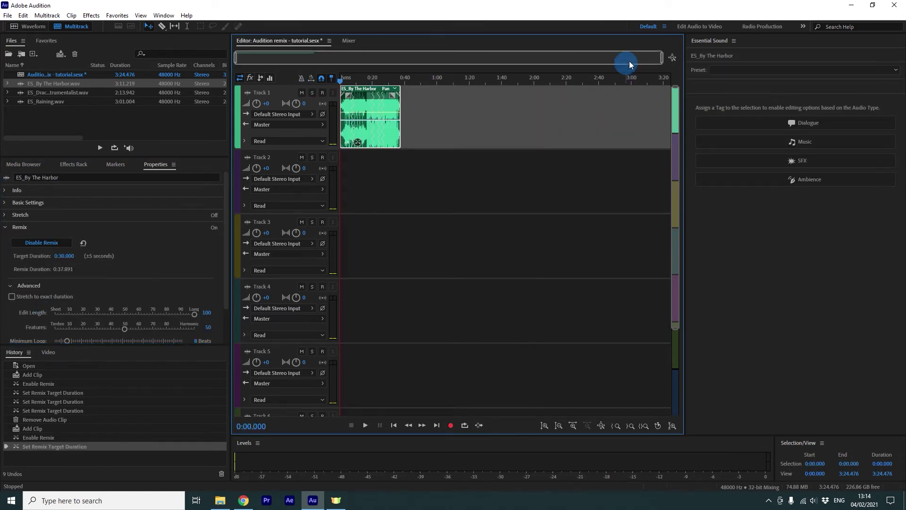
left_click_drag(661, 57, 374, 58)
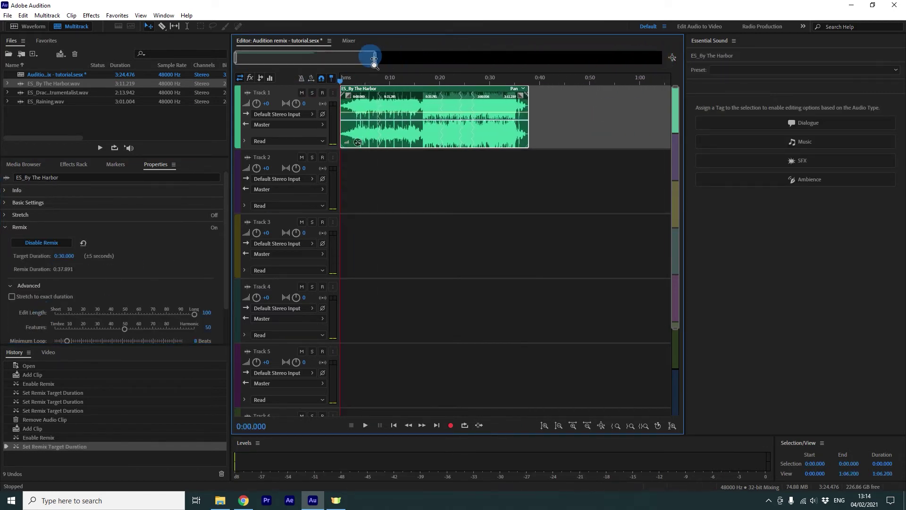
left_click(374, 82)
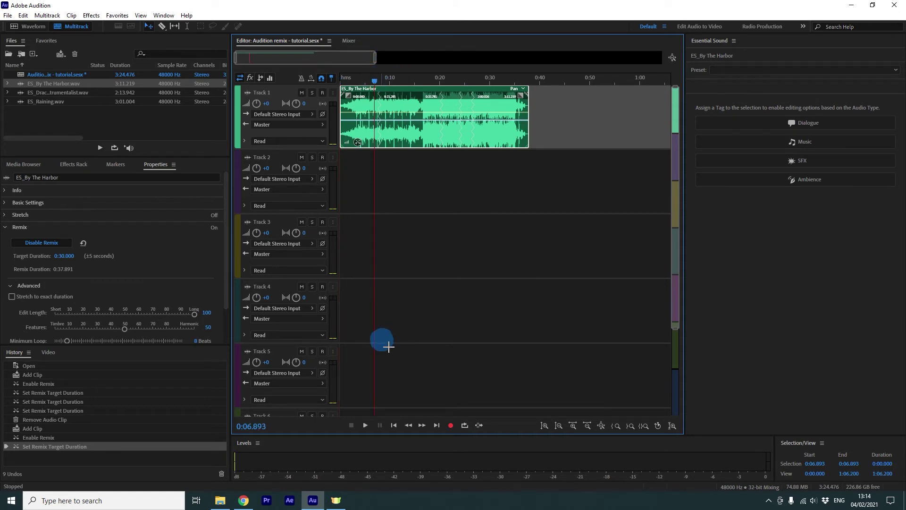
left_click(366, 81)
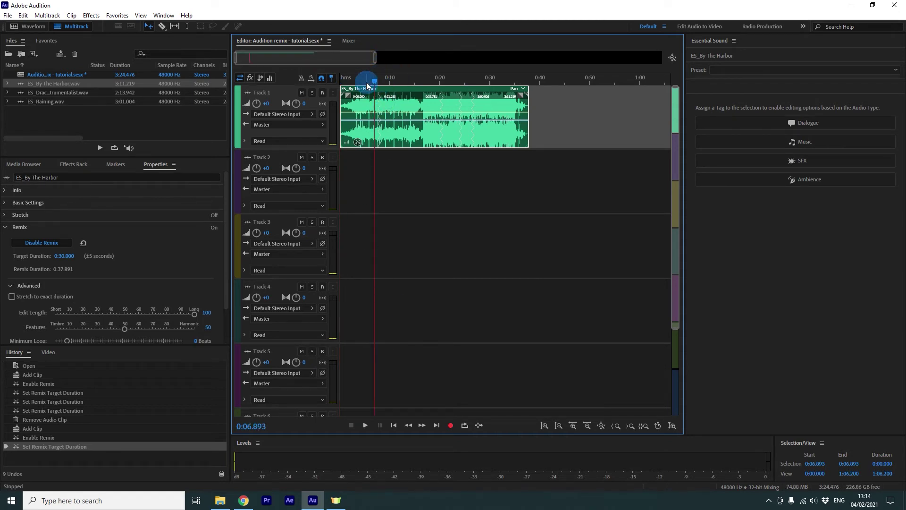
key("space")
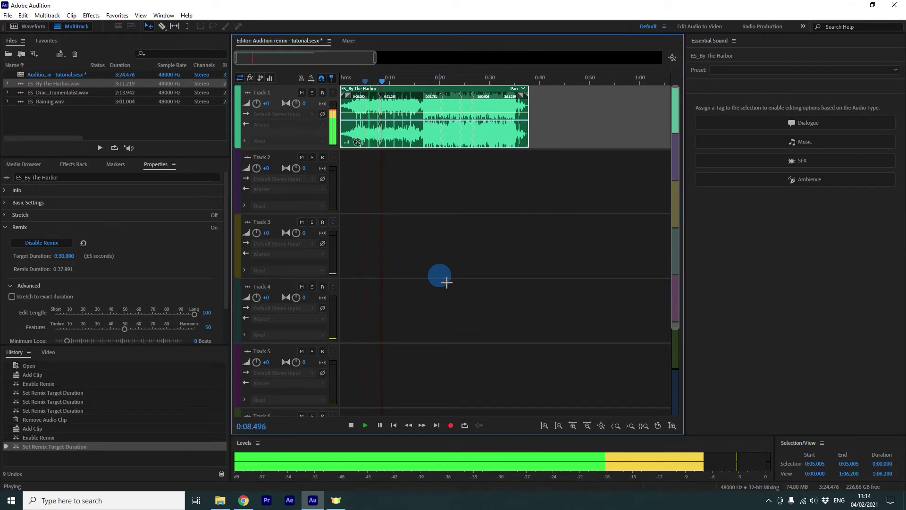
key("space")
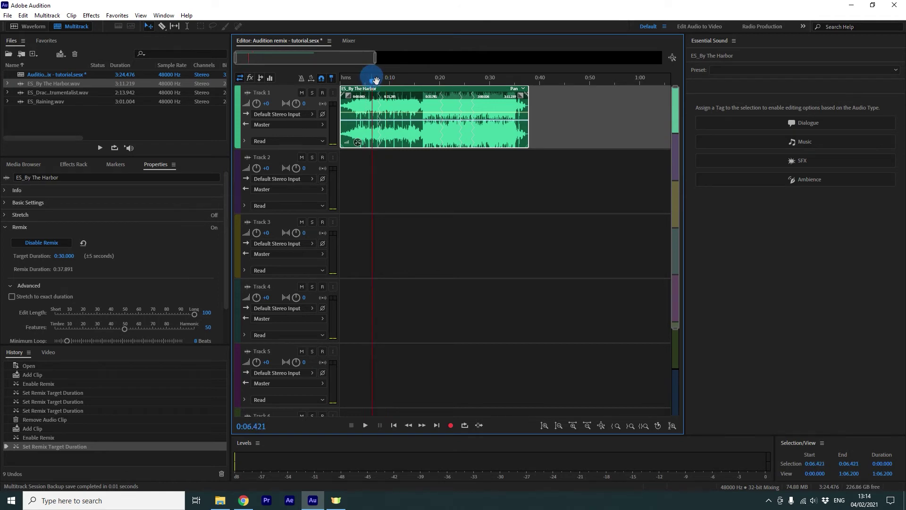
key("space")
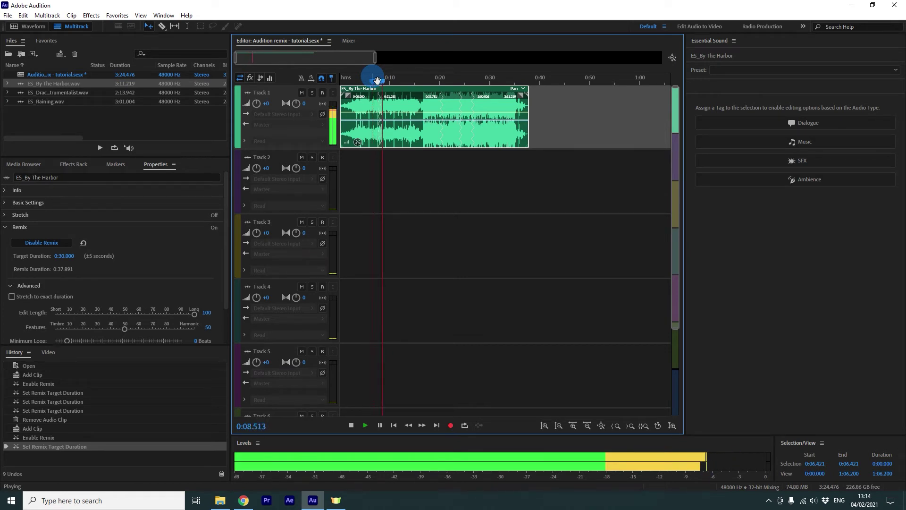
key("space")
Listen to the remaining remix edit points from about 0:17 and 0:22, and check where the clip ends
left_click(434, 84)
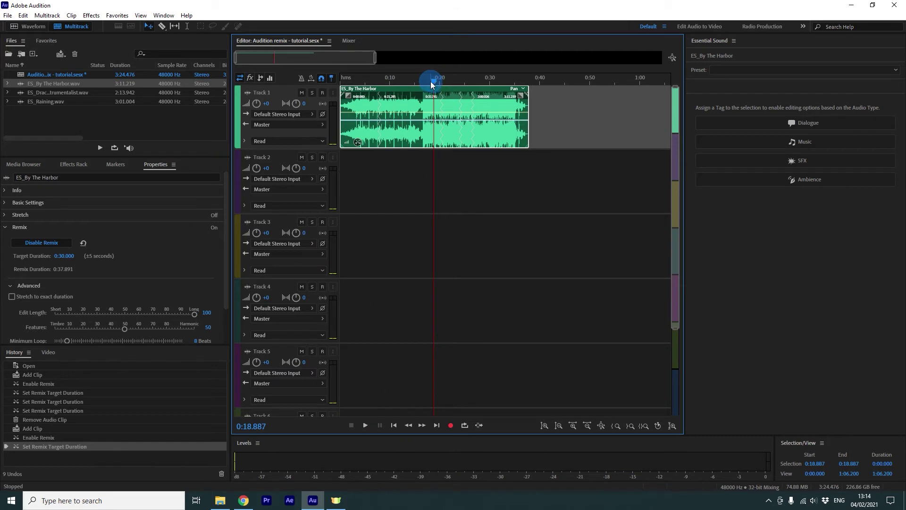
key("space")
left_click(425, 81)
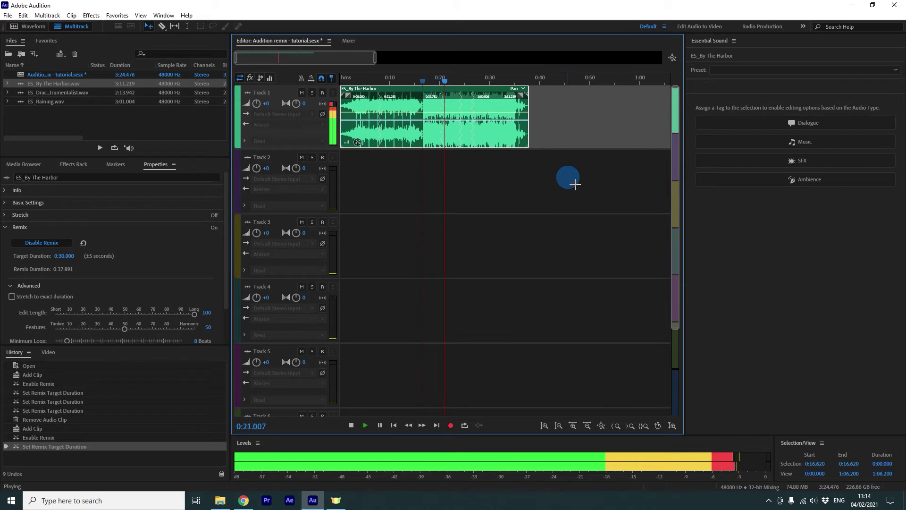
key("space")
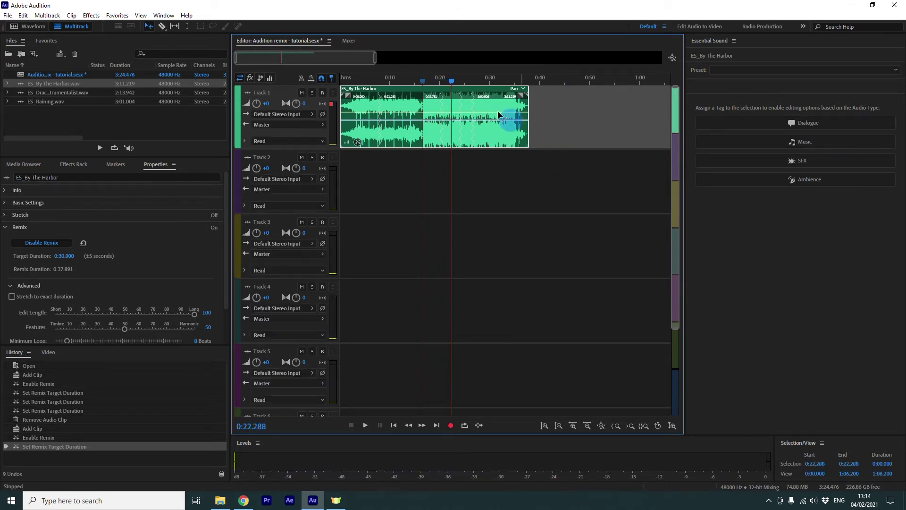
key("space")
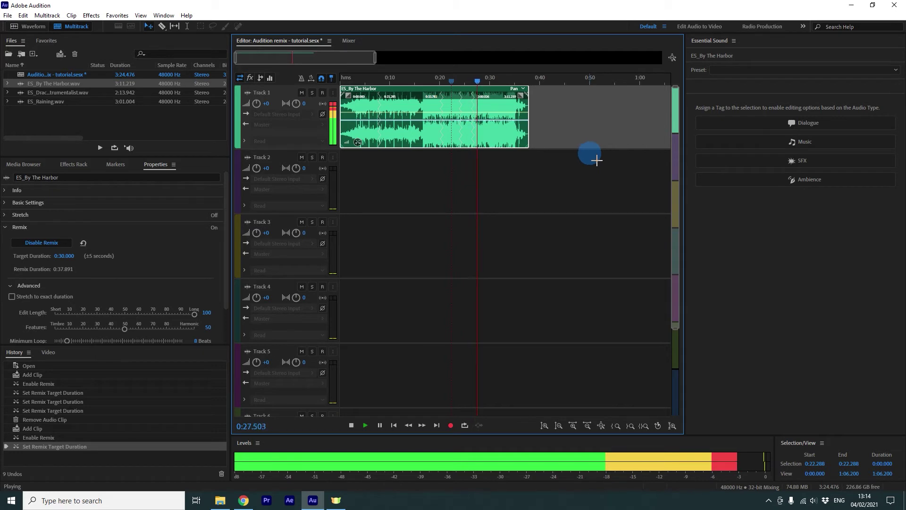
key("space")
left_click(482, 99)
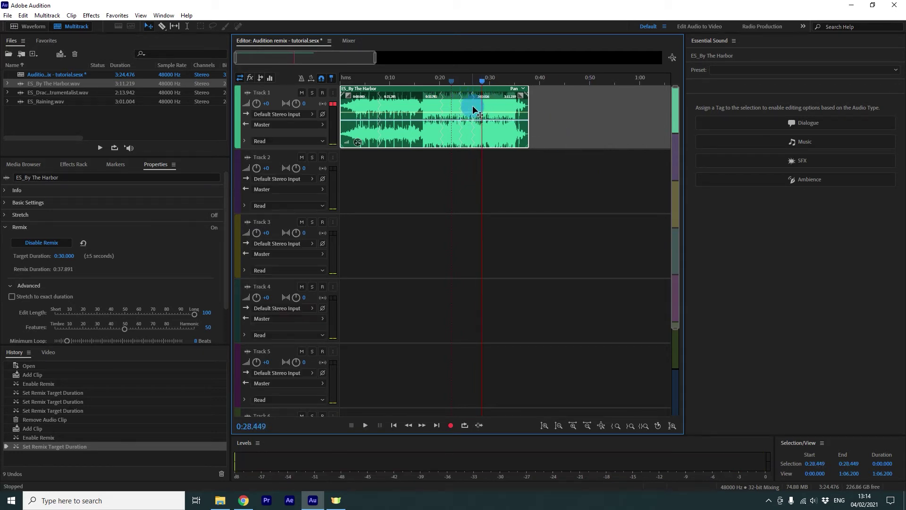
left_click(521, 97)
left_click_drag(518, 84, 532, 83)
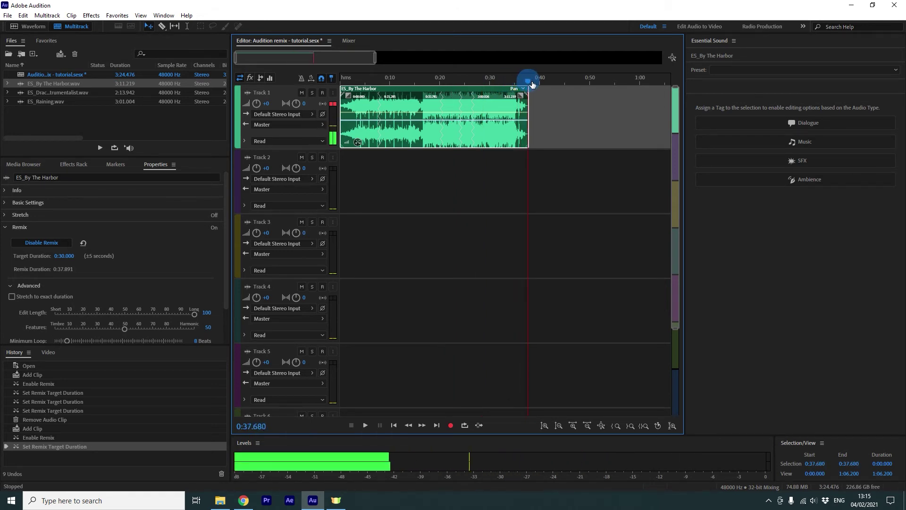
Set the remix target duration of the By The Harbor clip to 60 seconds
left_click(65, 256)
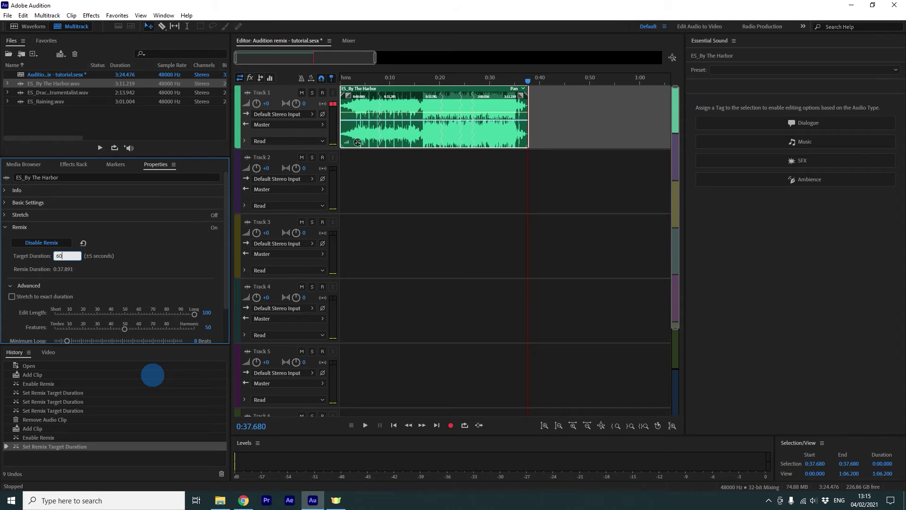
type("60")
left_click(152, 375)
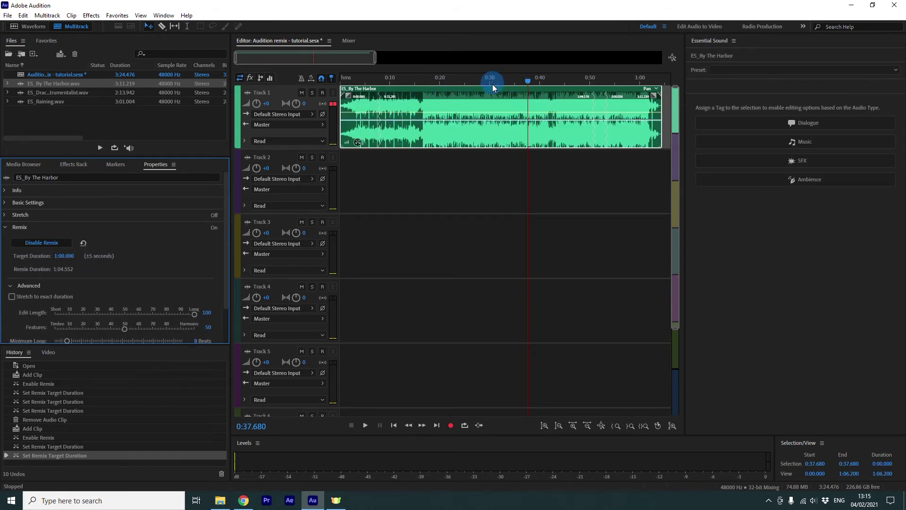
Listen to the edit points of the one-minute remix, starting playback near 0:06 and 0:47
left_click(370, 80)
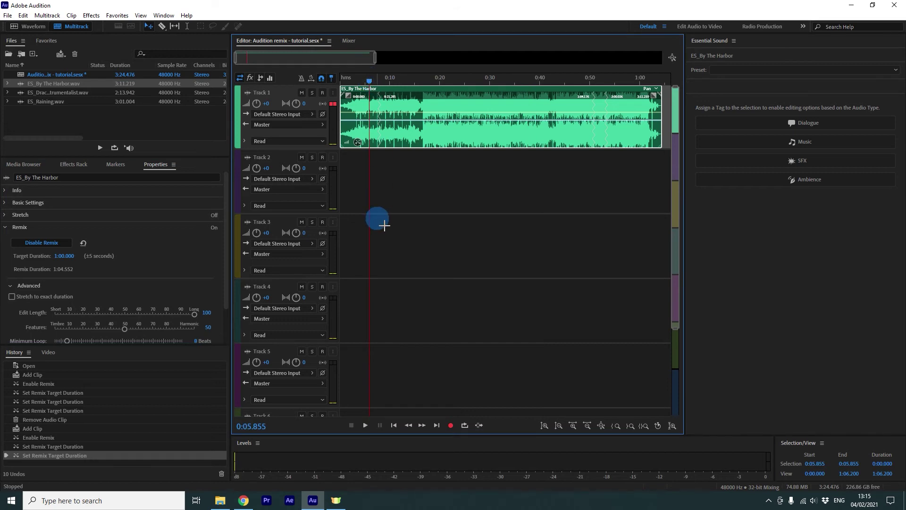
key("space")
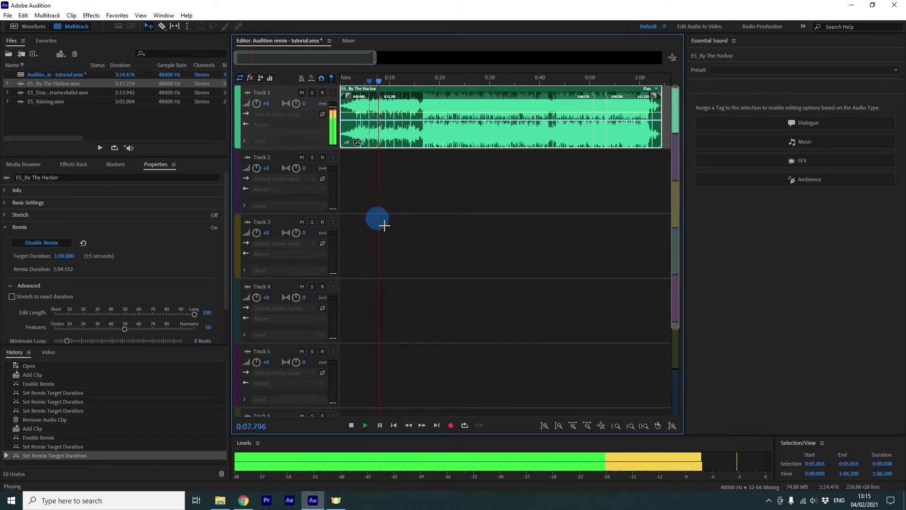
key("space")
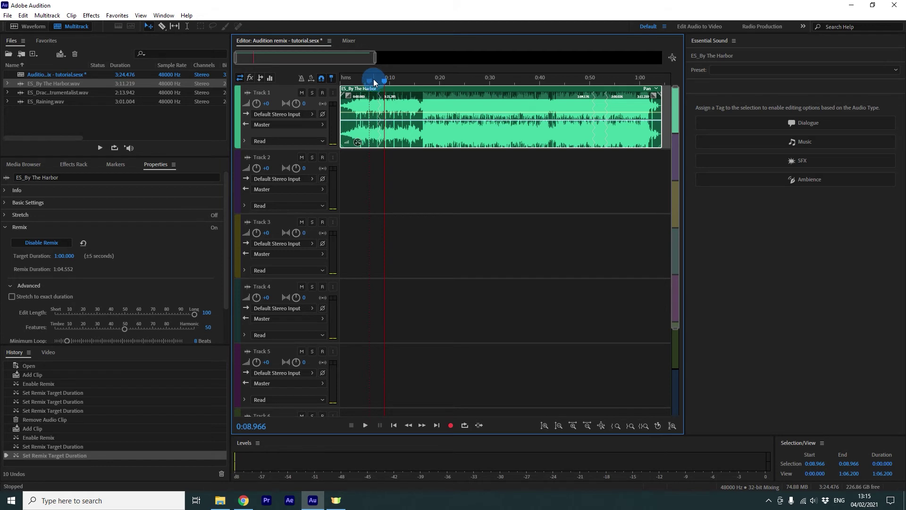
left_click(591, 82)
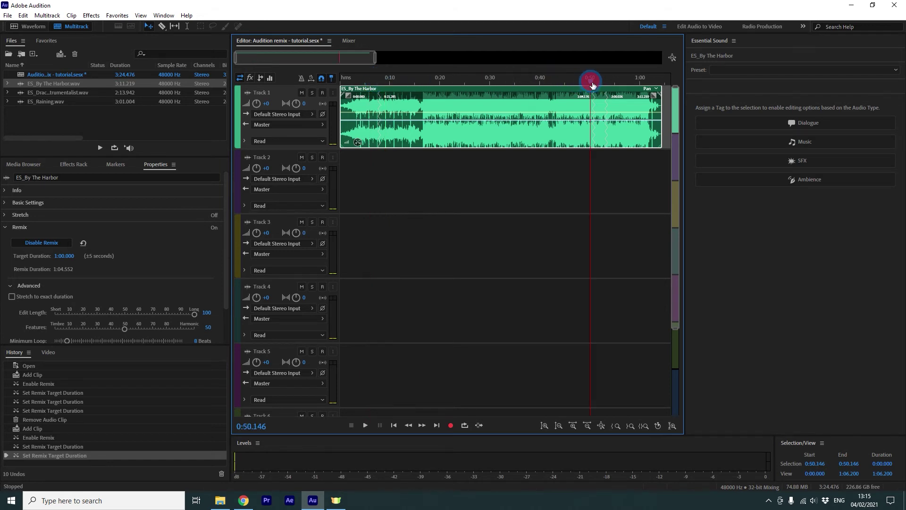
left_click_drag(593, 85, 573, 83)
left_click(585, 112)
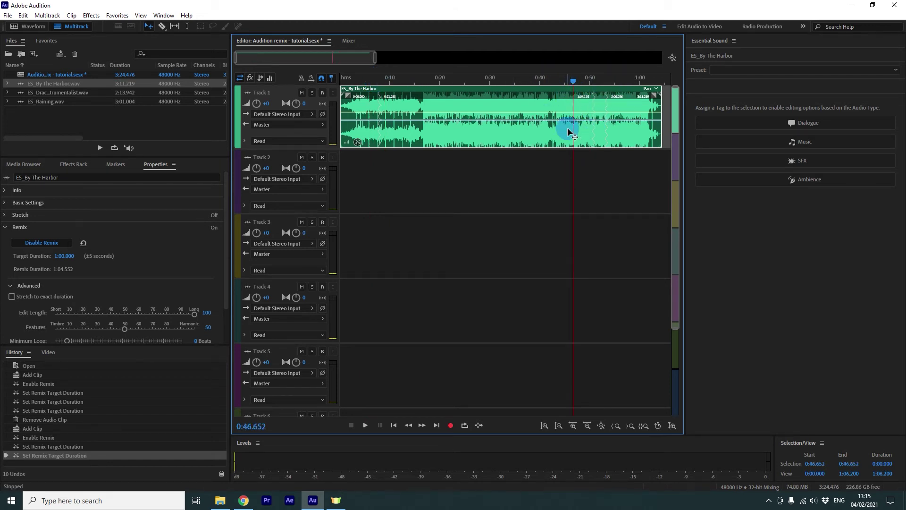
key("space")
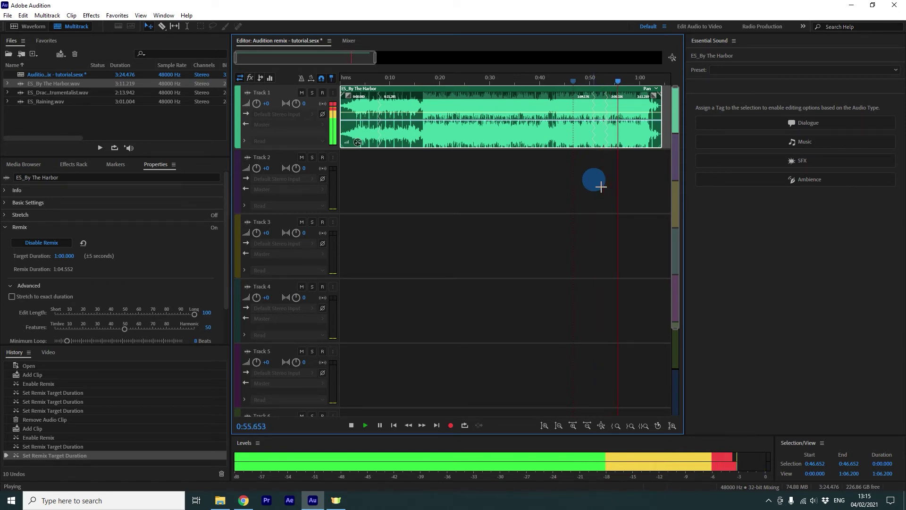
key("space")
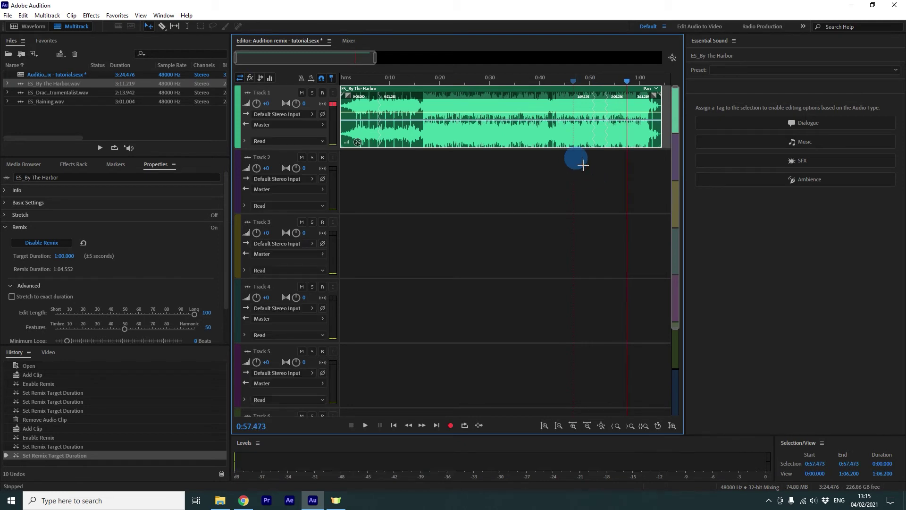
left_click(577, 128)
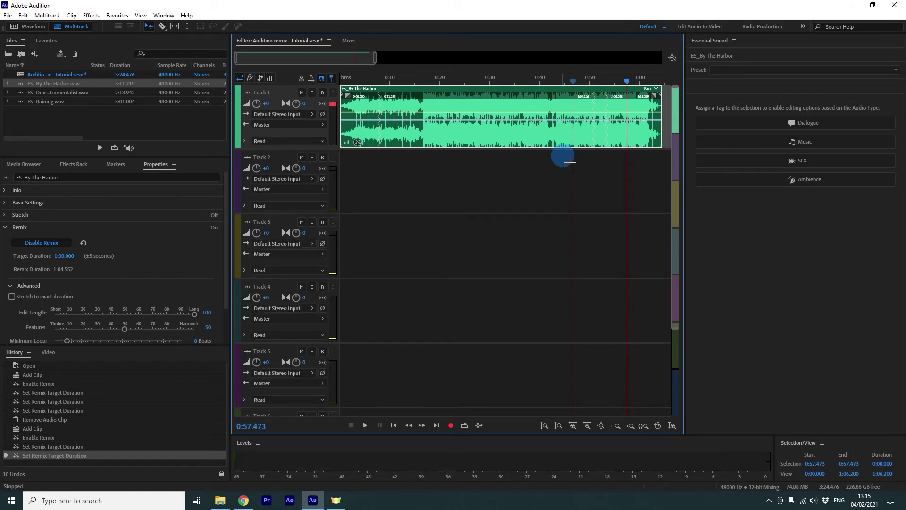
left_click(572, 144)
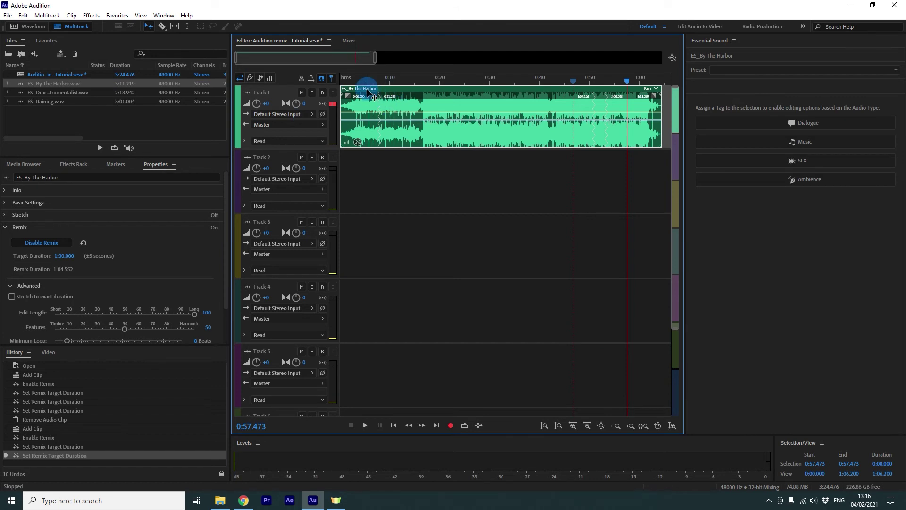
Remove the By The Harbor clip from Track 1
left_click_drag(368, 91, 423, 93)
key("Delete")
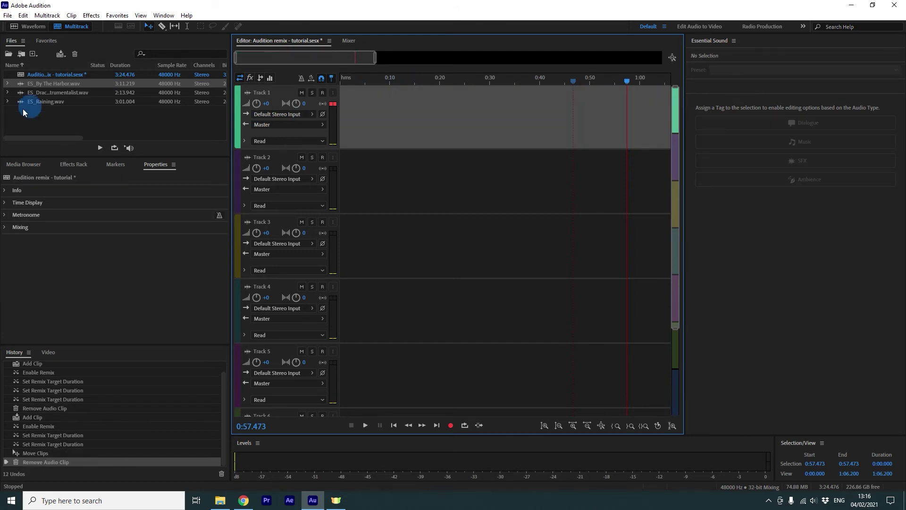
Add ES_Raining.wav at the start of Track 1 and listen to its opening seconds
left_click_drag(71, 101, 348, 94)
key("space")
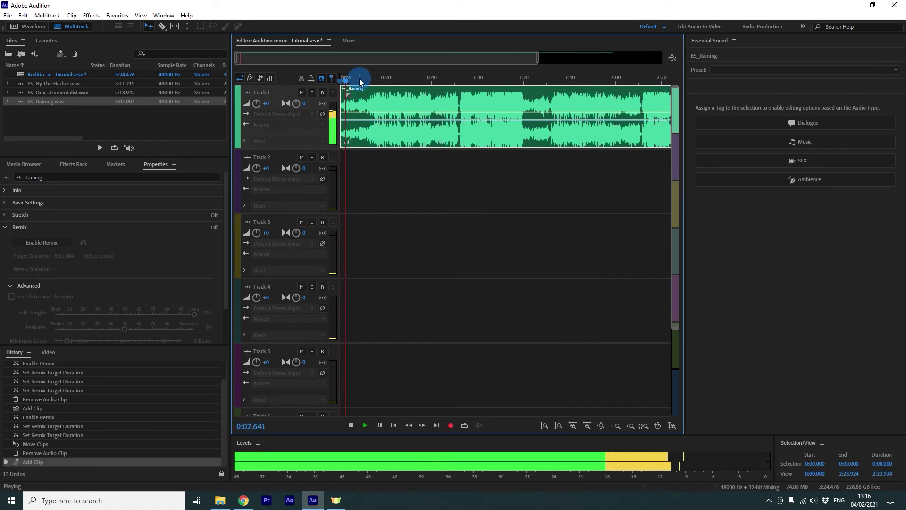
left_click_drag(538, 58, 631, 59)
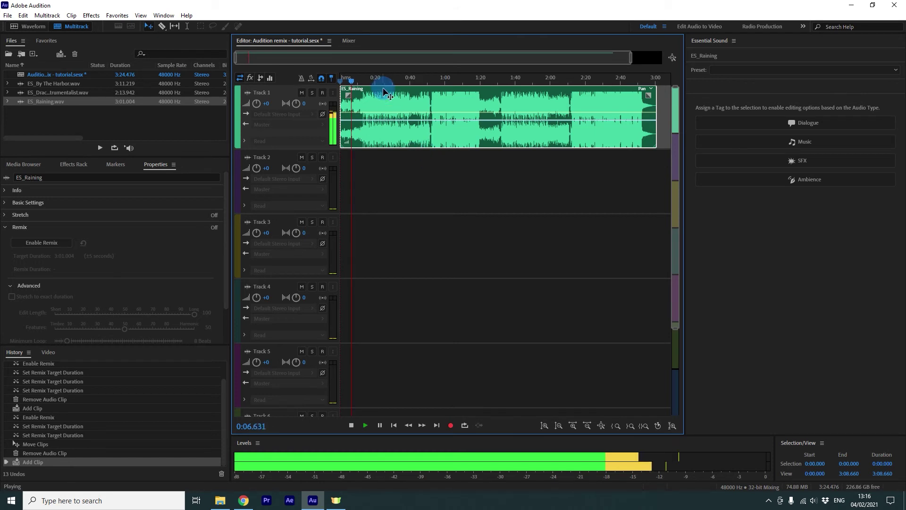
key("space")
Sample the original Raining track by playing short passages from about 0:16, 1:00, 1:25, 1:40 and 2:15
left_click(369, 81)
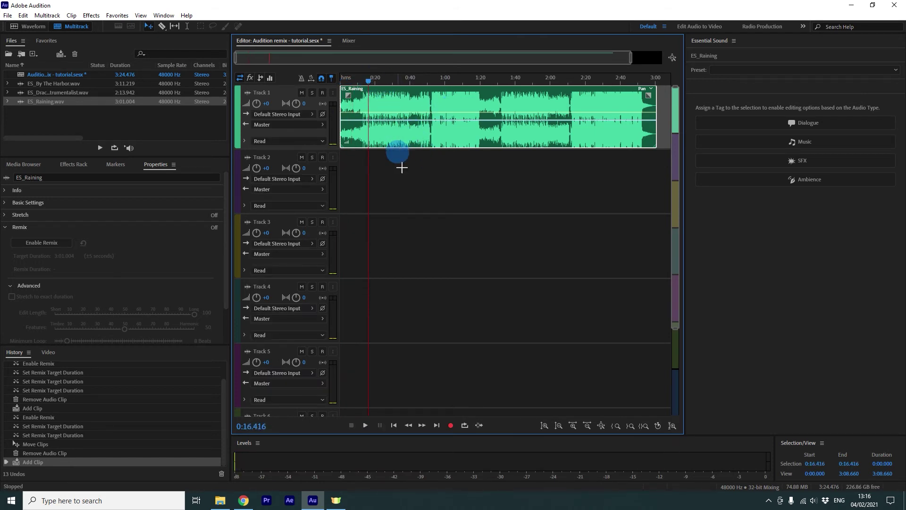
key("space")
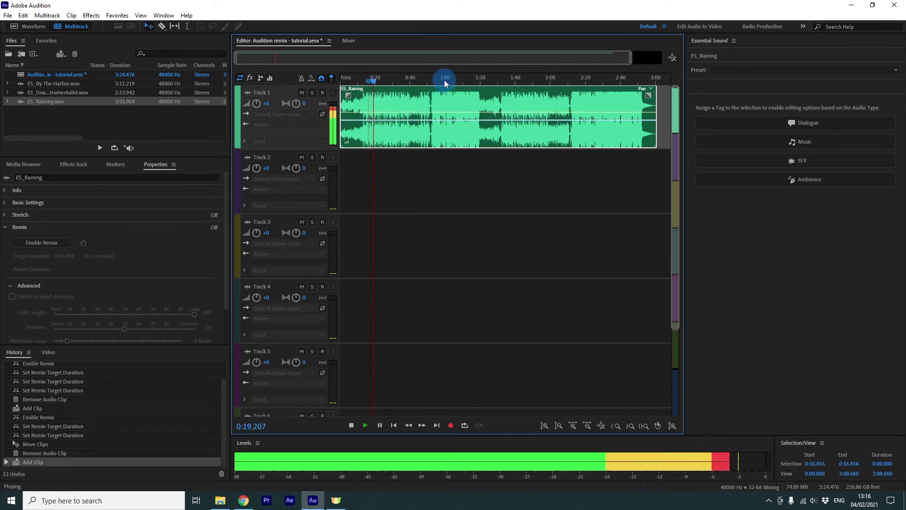
left_click(445, 81)
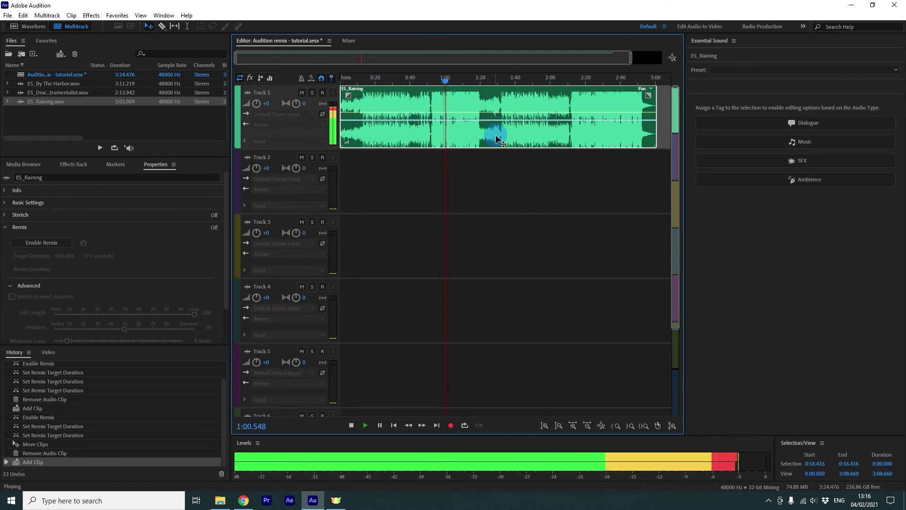
left_click(489, 79)
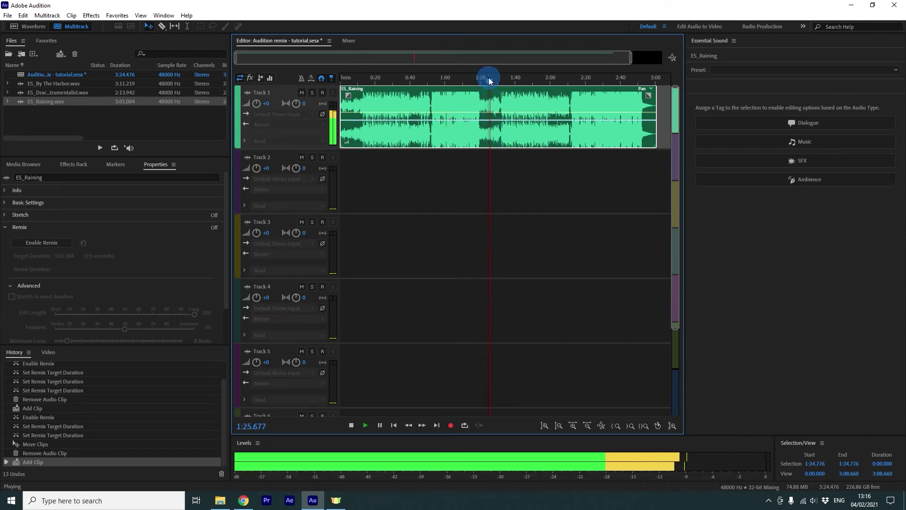
key("space")
key("space")
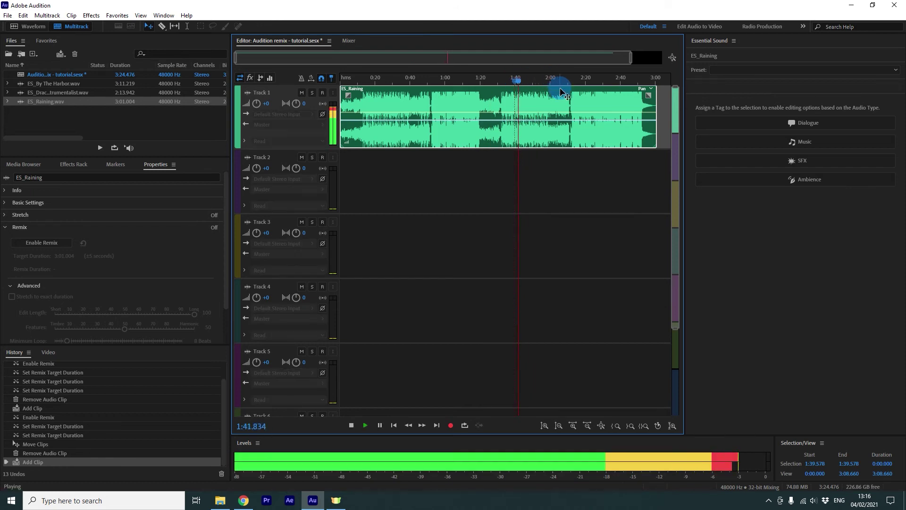
key("space")
left_click(579, 82)
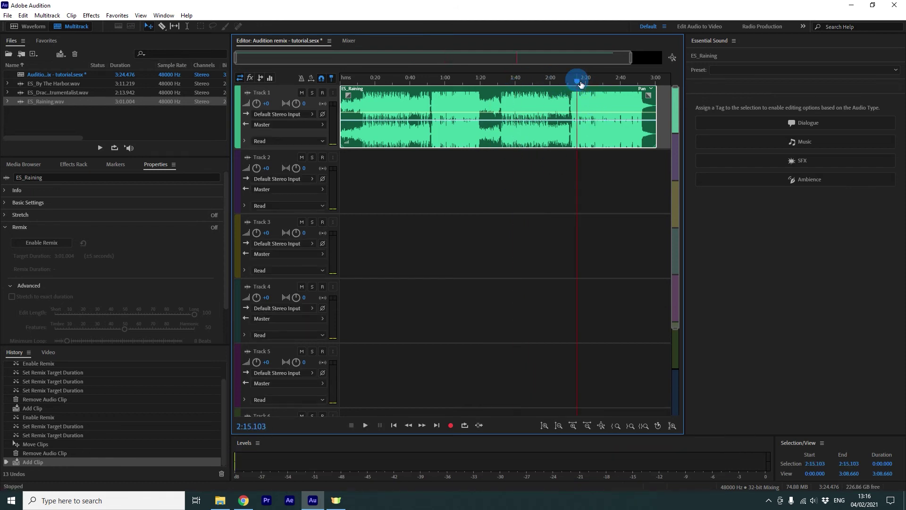
key("space")
left_click(595, 96)
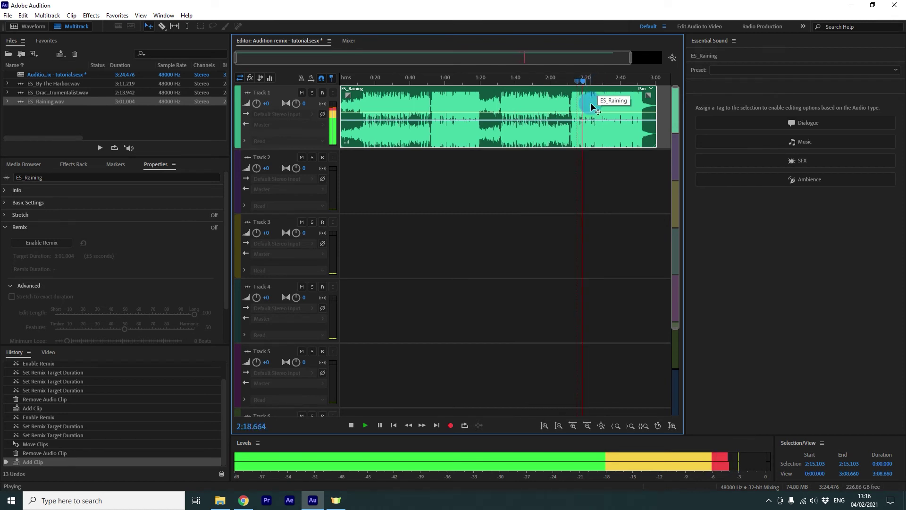
key("space")
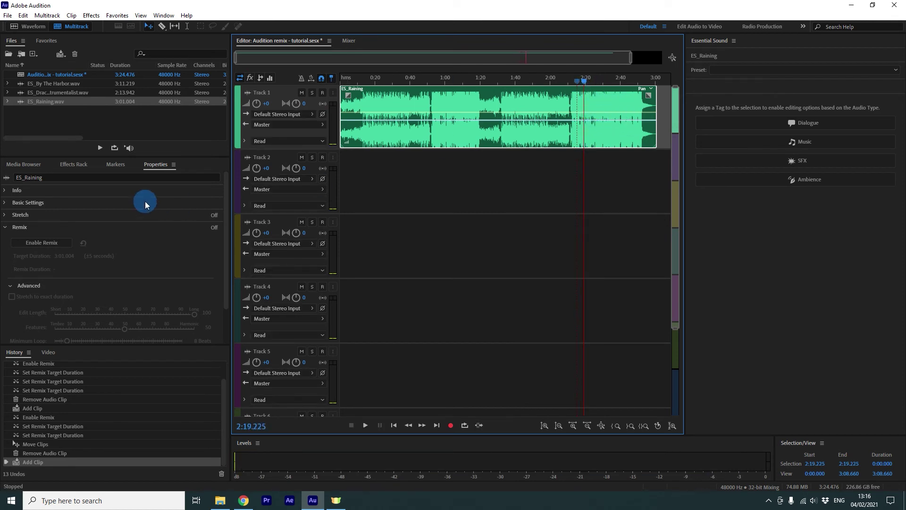
Enable Remix on the Raining clip and set its target duration to 30 seconds
left_click(58, 242)
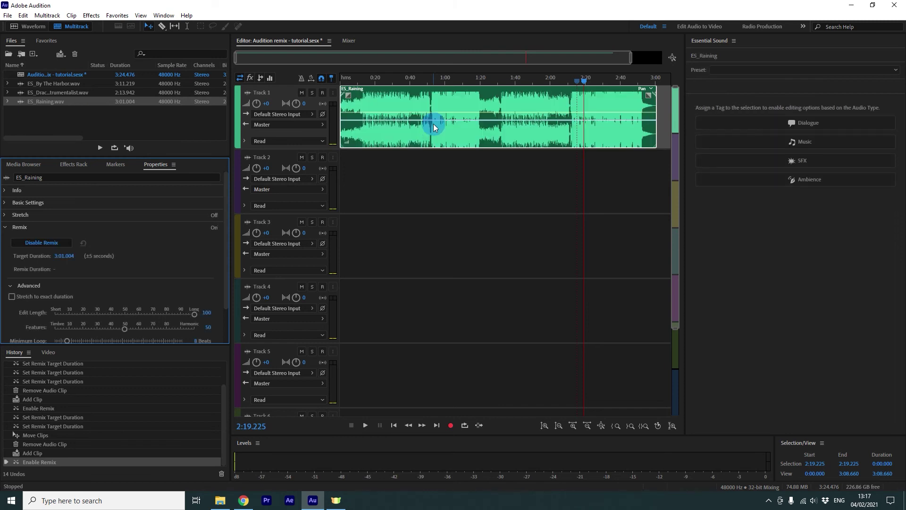
left_click(51, 254)
type("30")
left_click(177, 306)
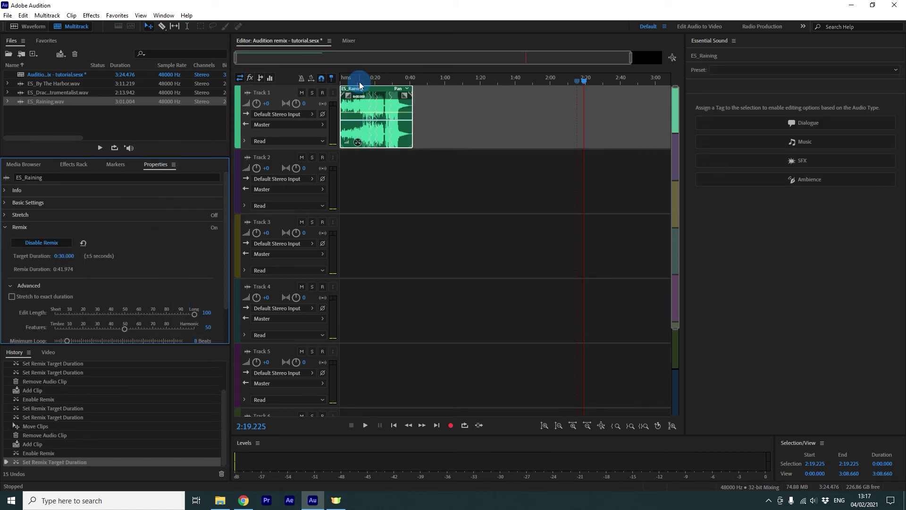
Listen to the edit points of the remixed Raining clip from about 0:15 until its closing fade
left_click(341, 80)
left_click_drag(631, 57, 352, 74)
left_click_drag(424, 81, 430, 82)
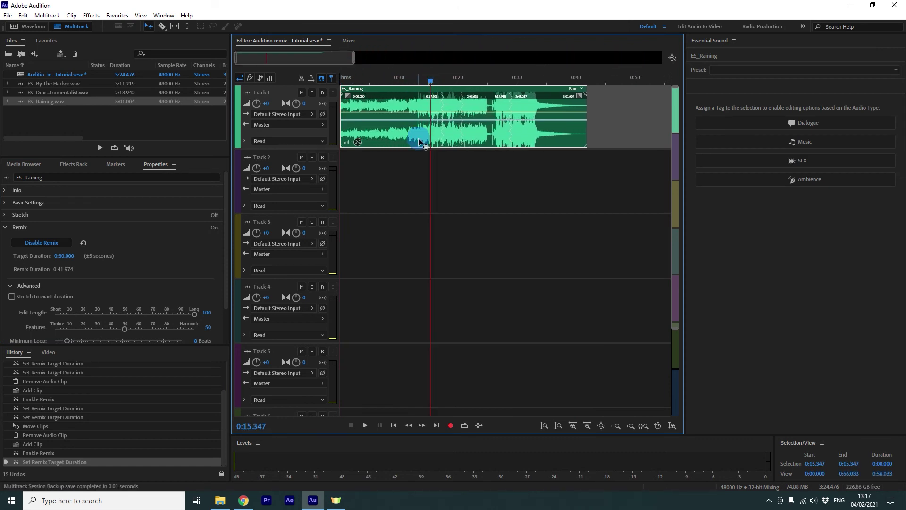
key("space")
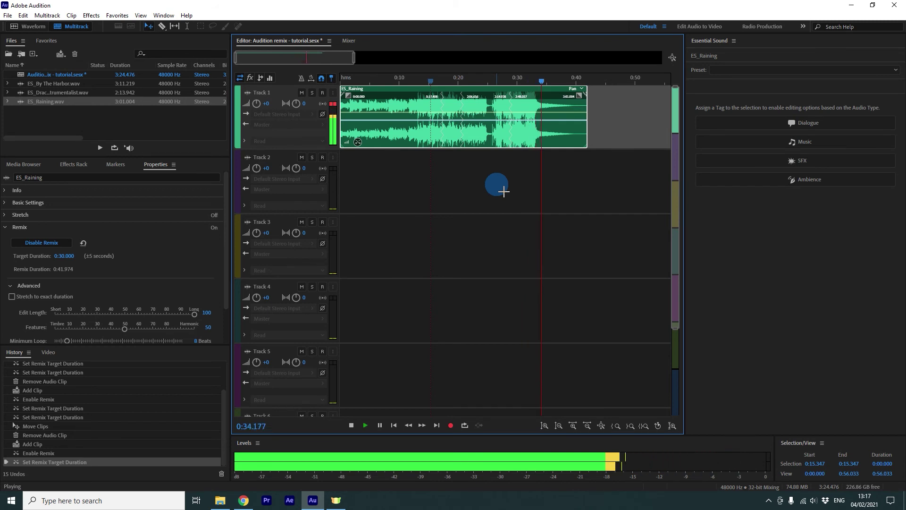
key("space")
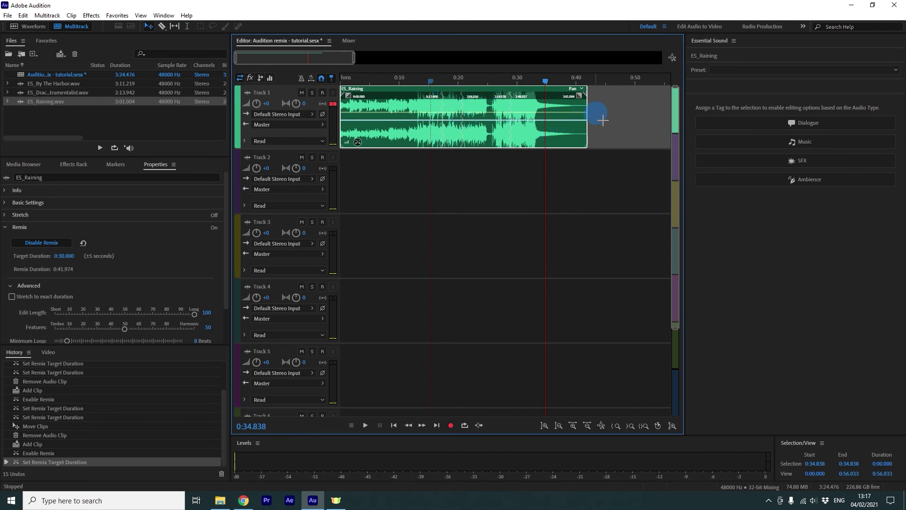
Check the start of the closing fade near 0:35 with the playhead, and return the playhead to the session start
left_click(548, 84)
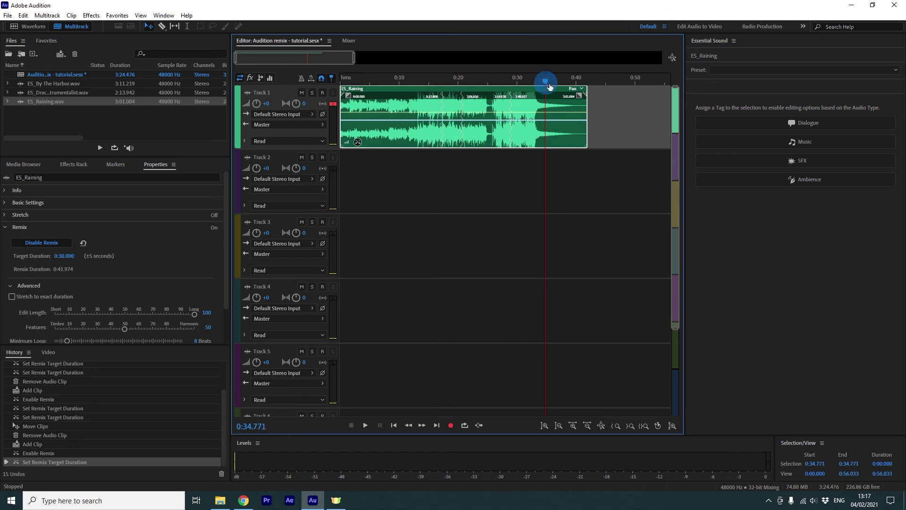
left_click_drag(550, 87, 553, 86)
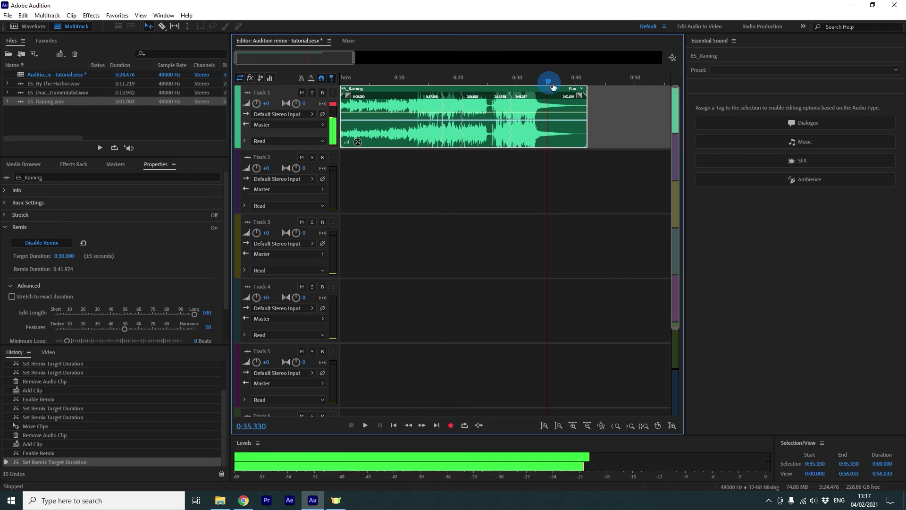
mouse_move(553, 87)
left_mouse_down()
mouse_move(580, 81)
mouse_move(550, 83)
left_mouse_up()
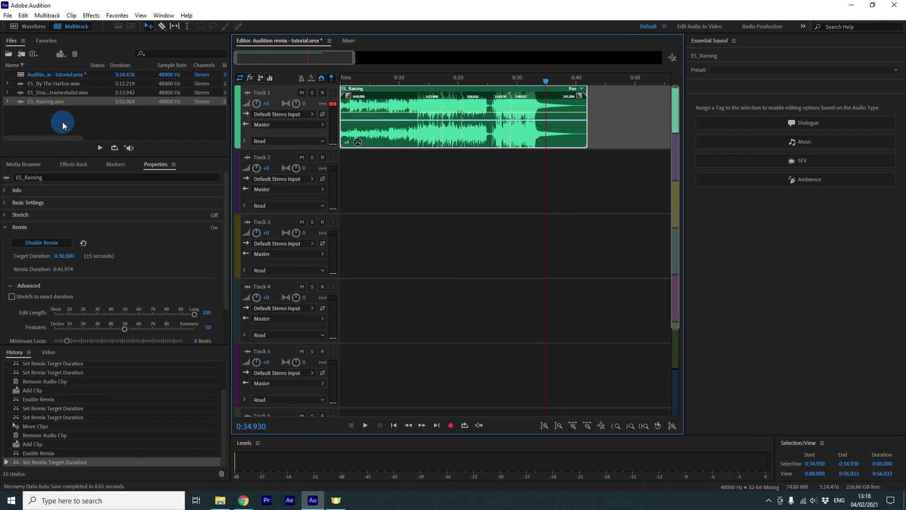
key("Home")
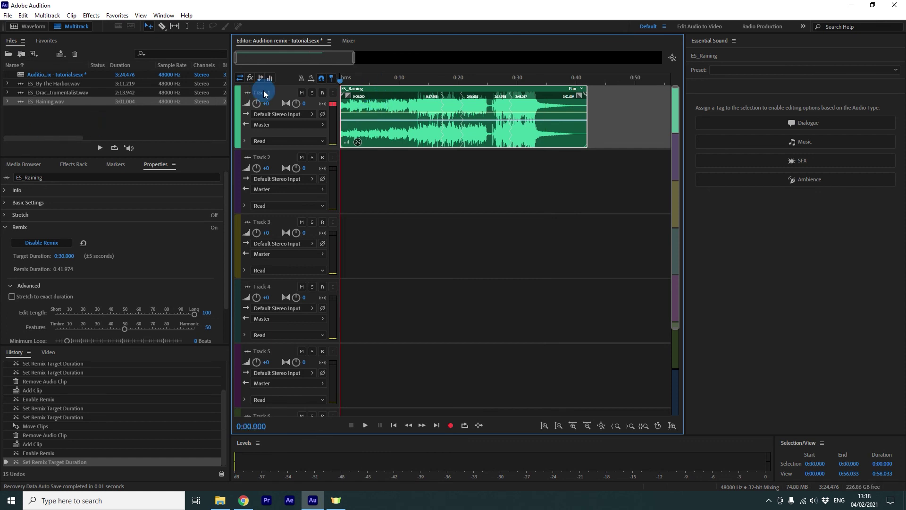